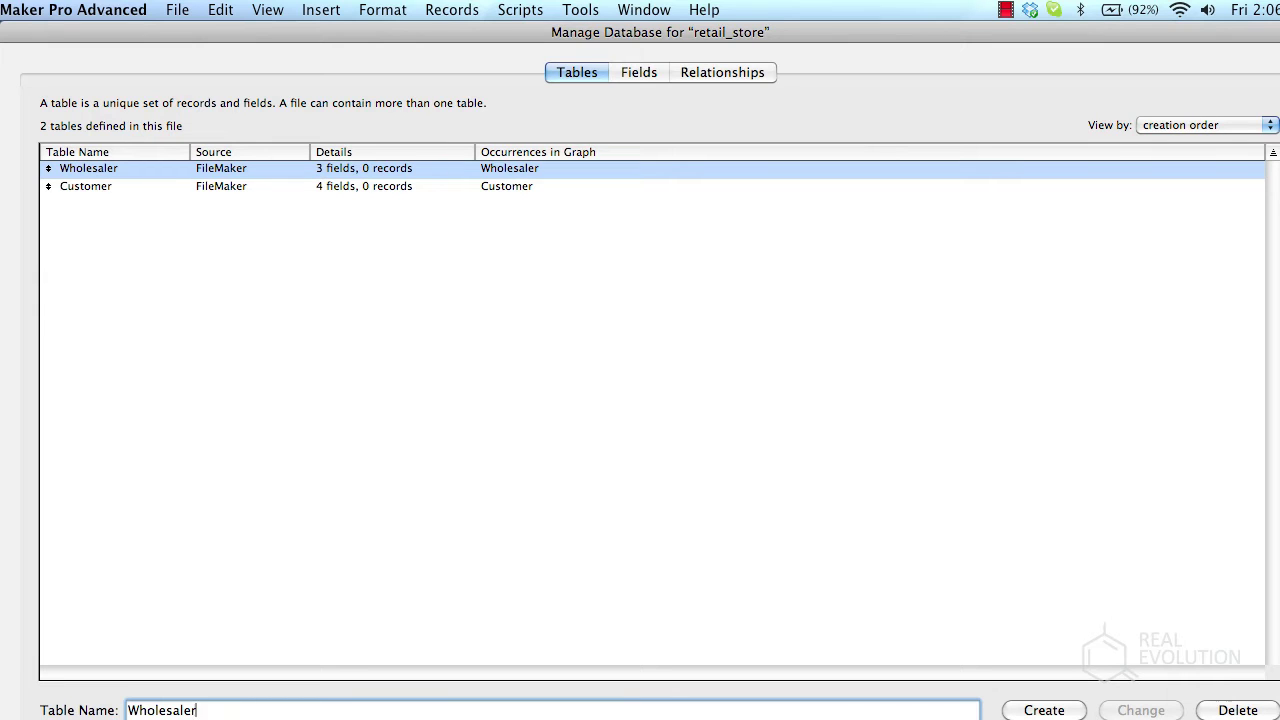
# Replace the table name with Contact and create the new Contact table.
pyautogui.press('super+a')
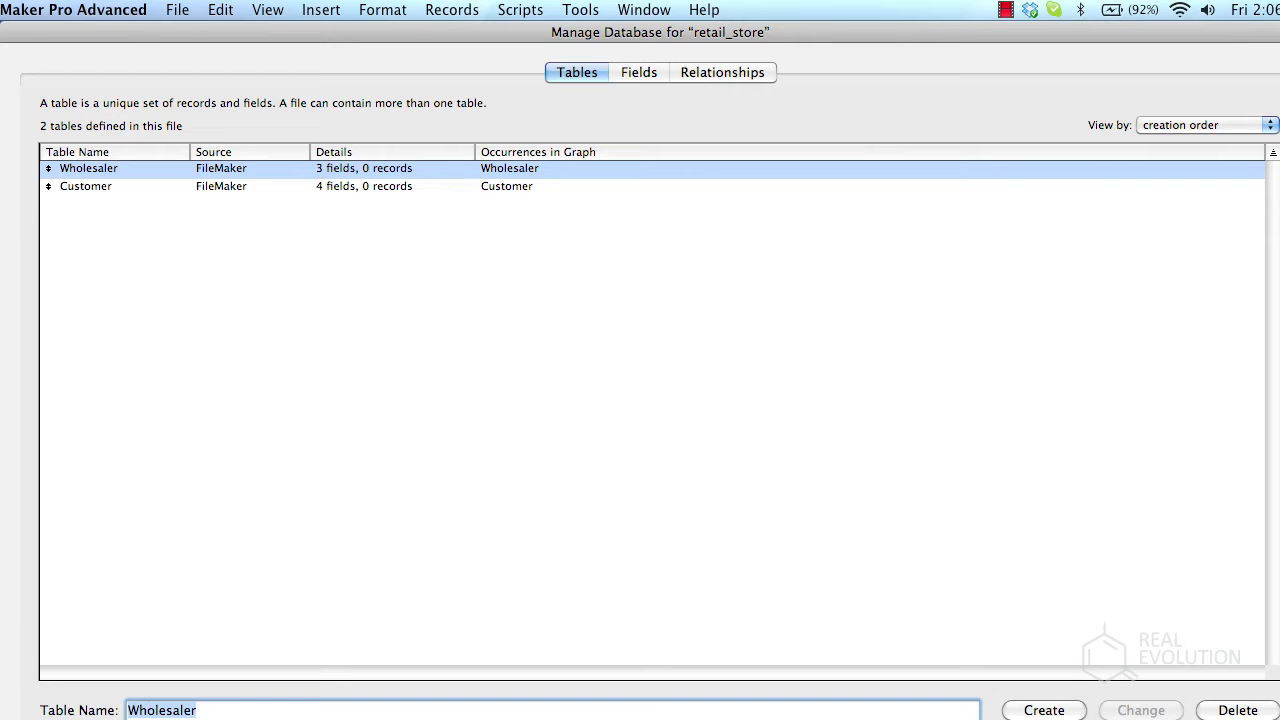
pyautogui.press('BackSpace')
pyautogui.write('Cont')
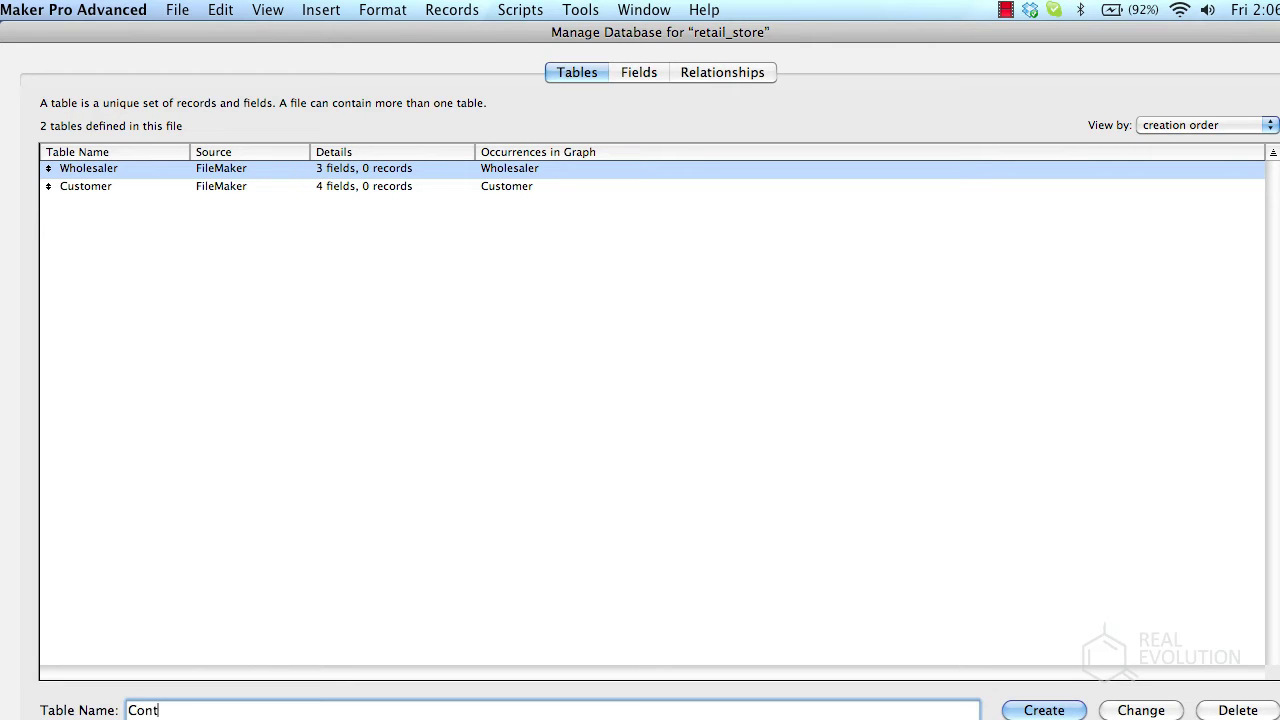
pyautogui.write('act')
pyautogui.click(1044, 710)
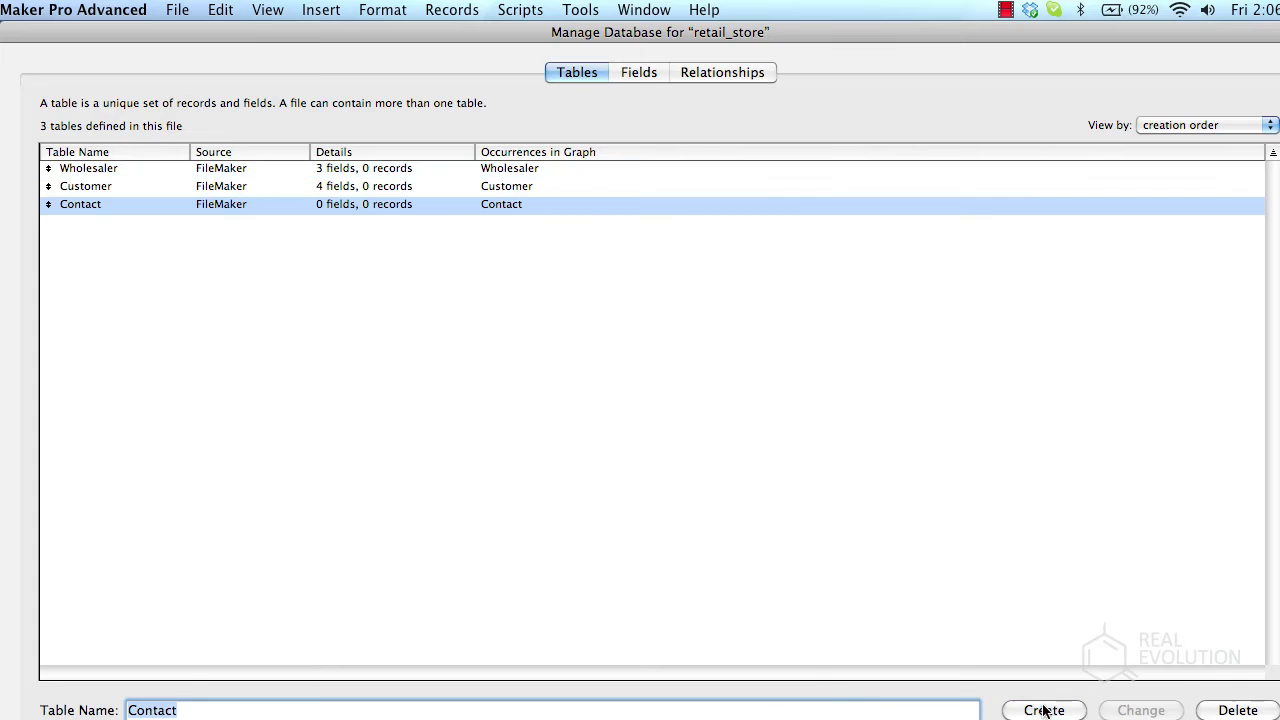
# Add a Number field named zz_ID to the Contact table.
pyautogui.doubleClick(170, 205)
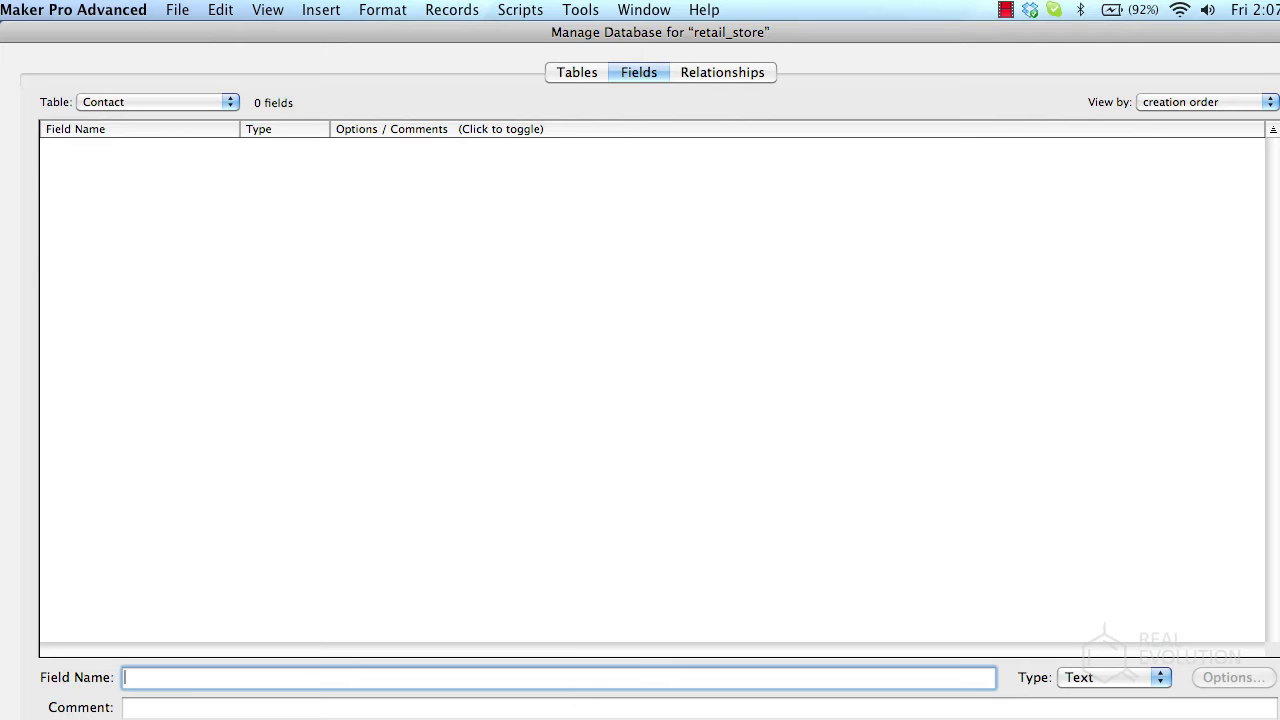
pyautogui.write('zz_ID')
pyautogui.click(1162, 678)
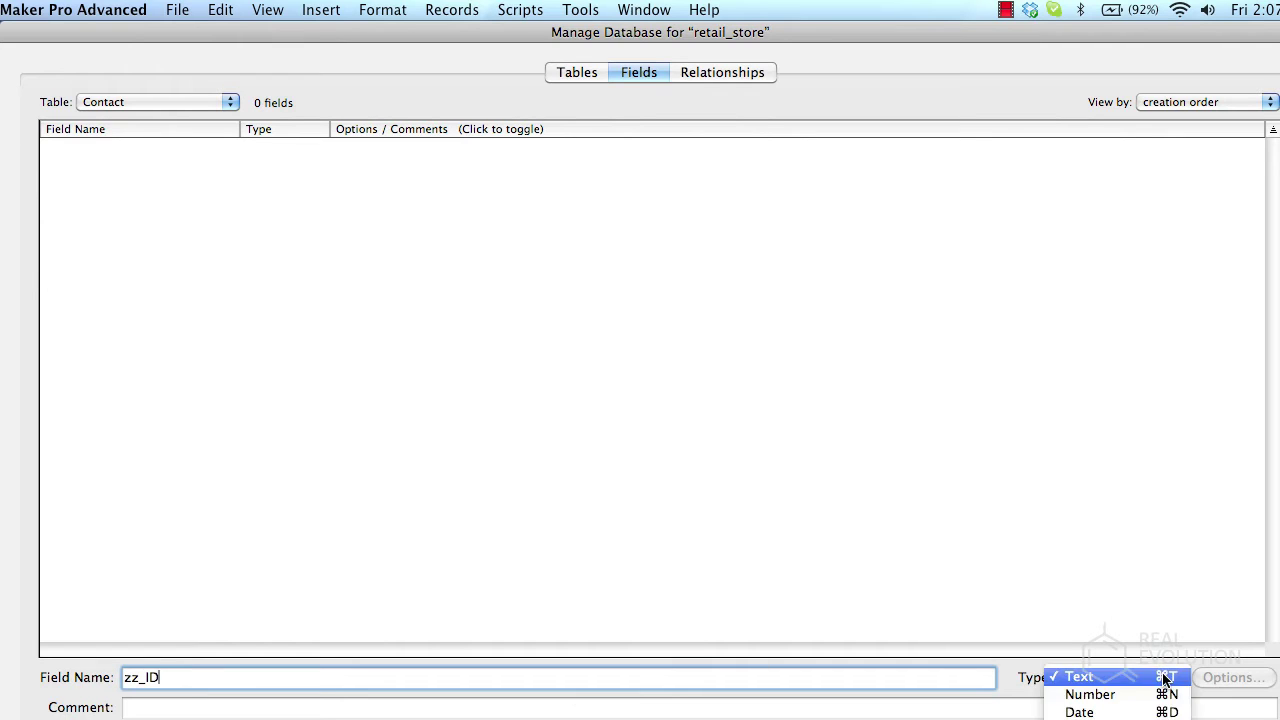
pyautogui.click(1152, 698)
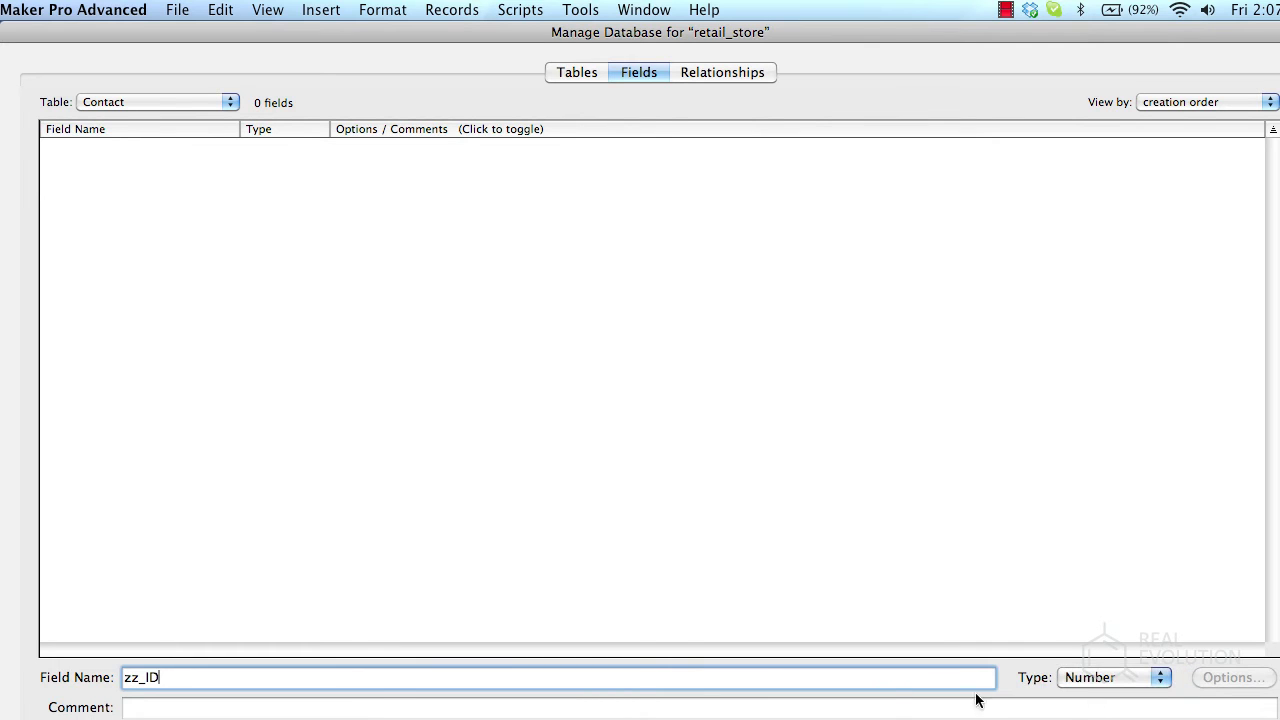
pyautogui.press('Return')
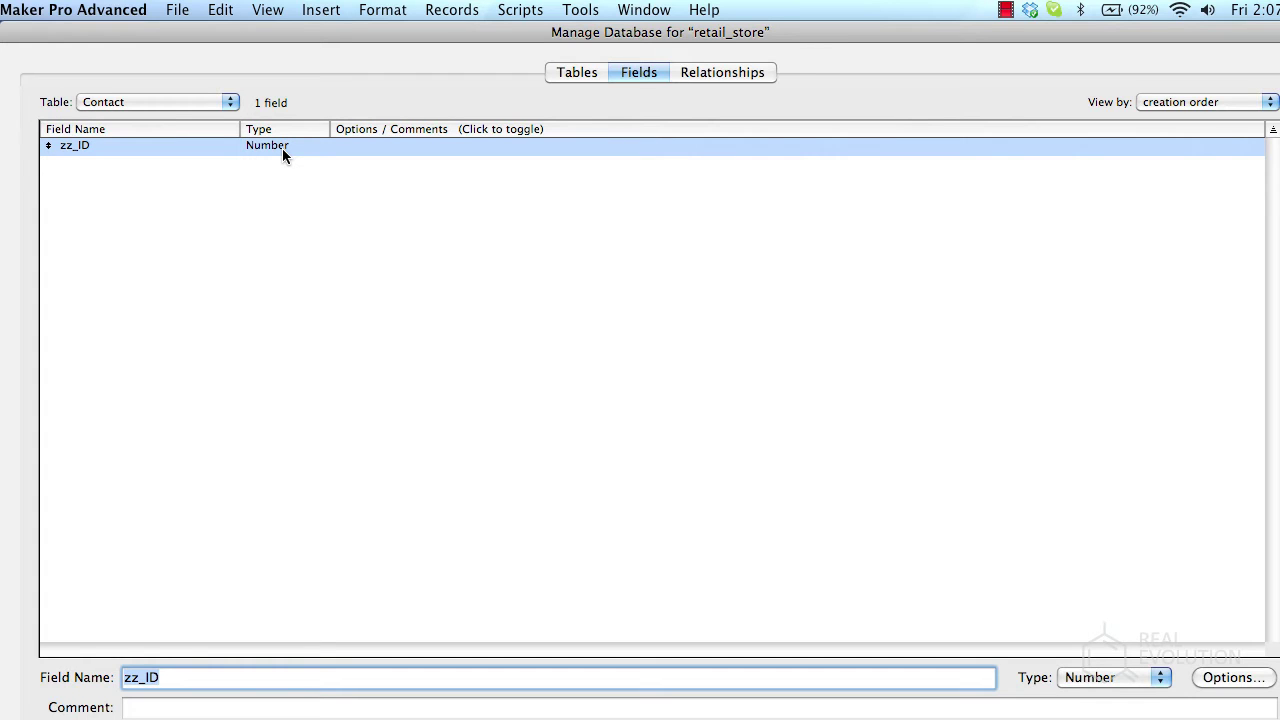
# Set zz_ID to auto-enter a serial number and prohibit modification of the value.
pyautogui.doubleClick(232, 149)
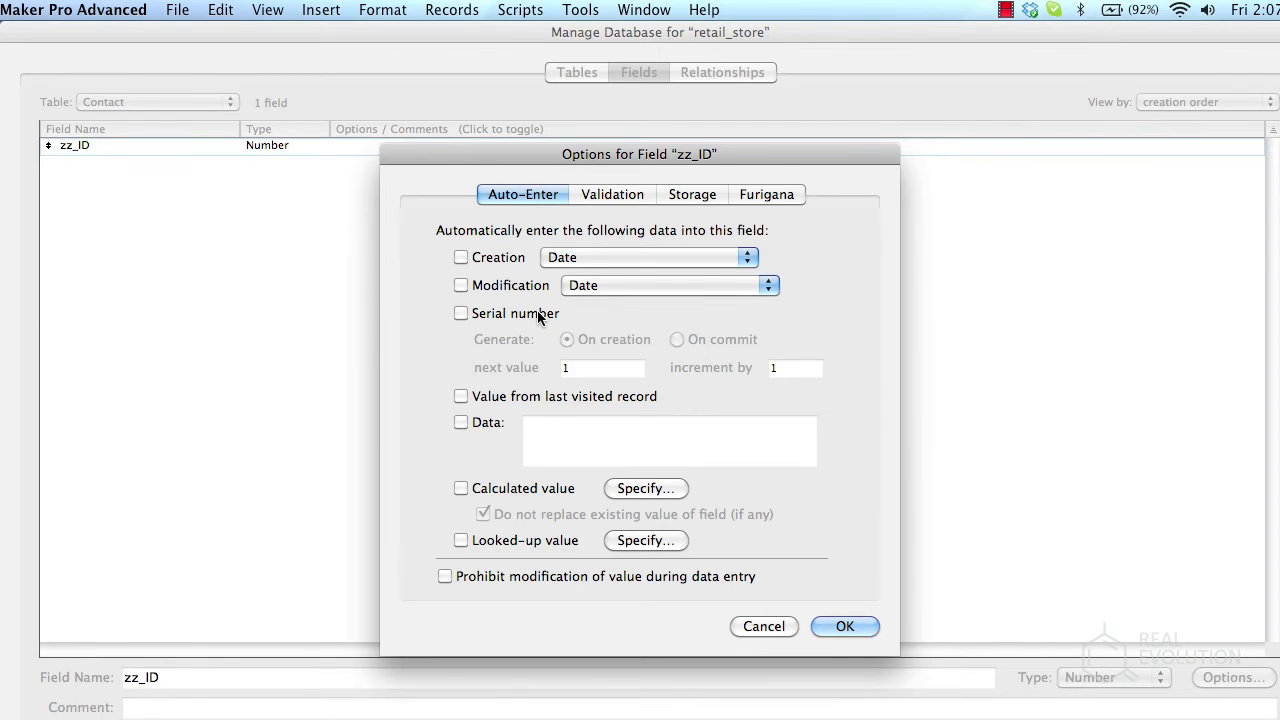
pyautogui.click(538, 316)
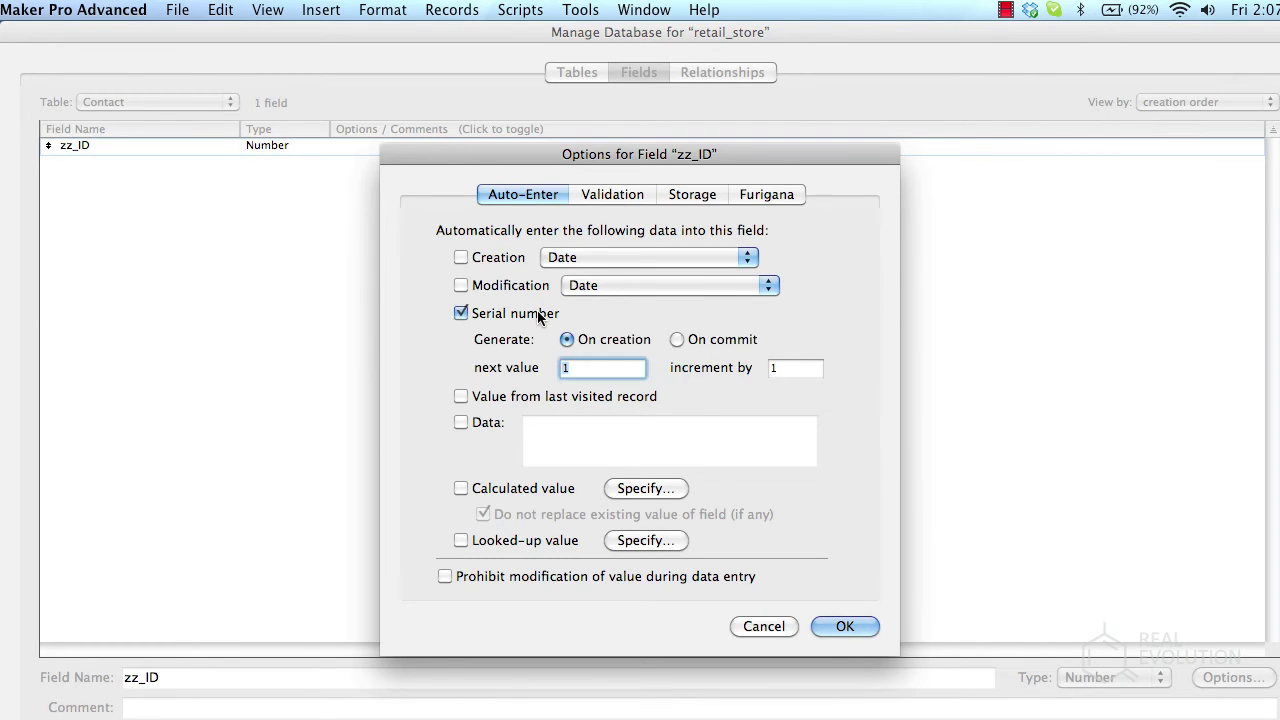
pyautogui.click(740, 577)
pyautogui.click(837, 624)
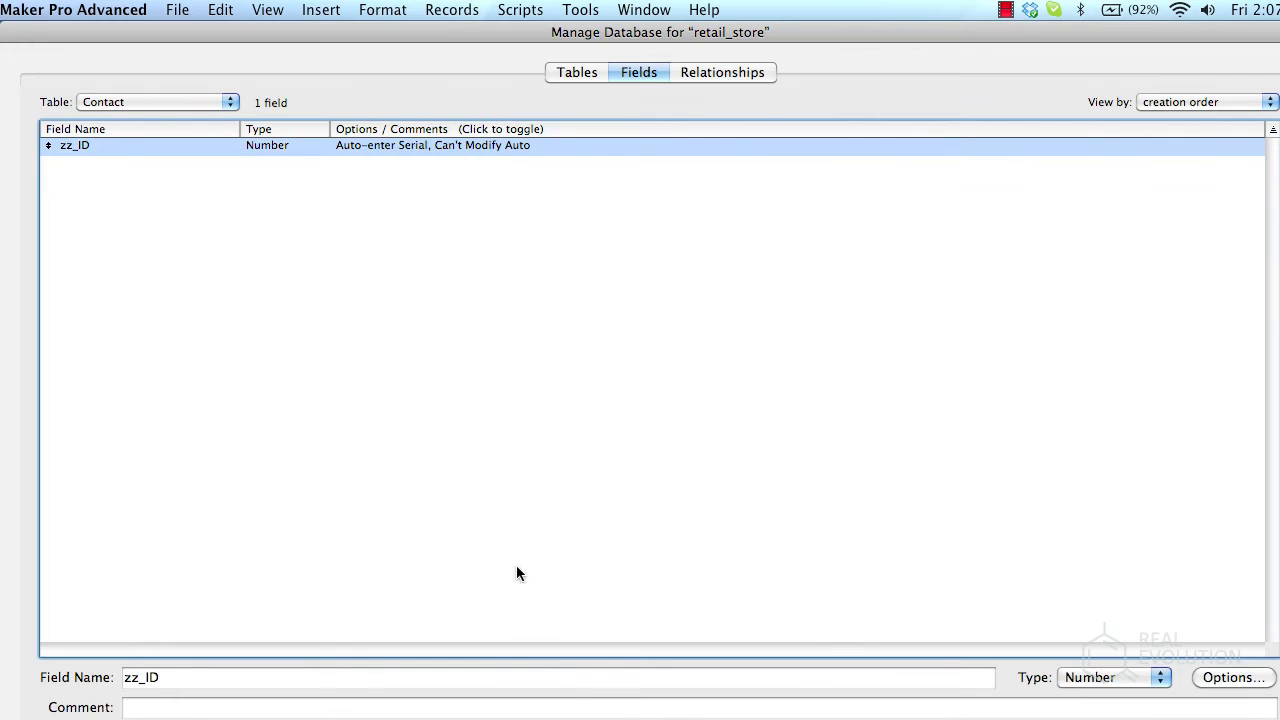
# Create Text fields first_name, last_name and email in the Contact table.
pyautogui.doubleClick(150, 678)
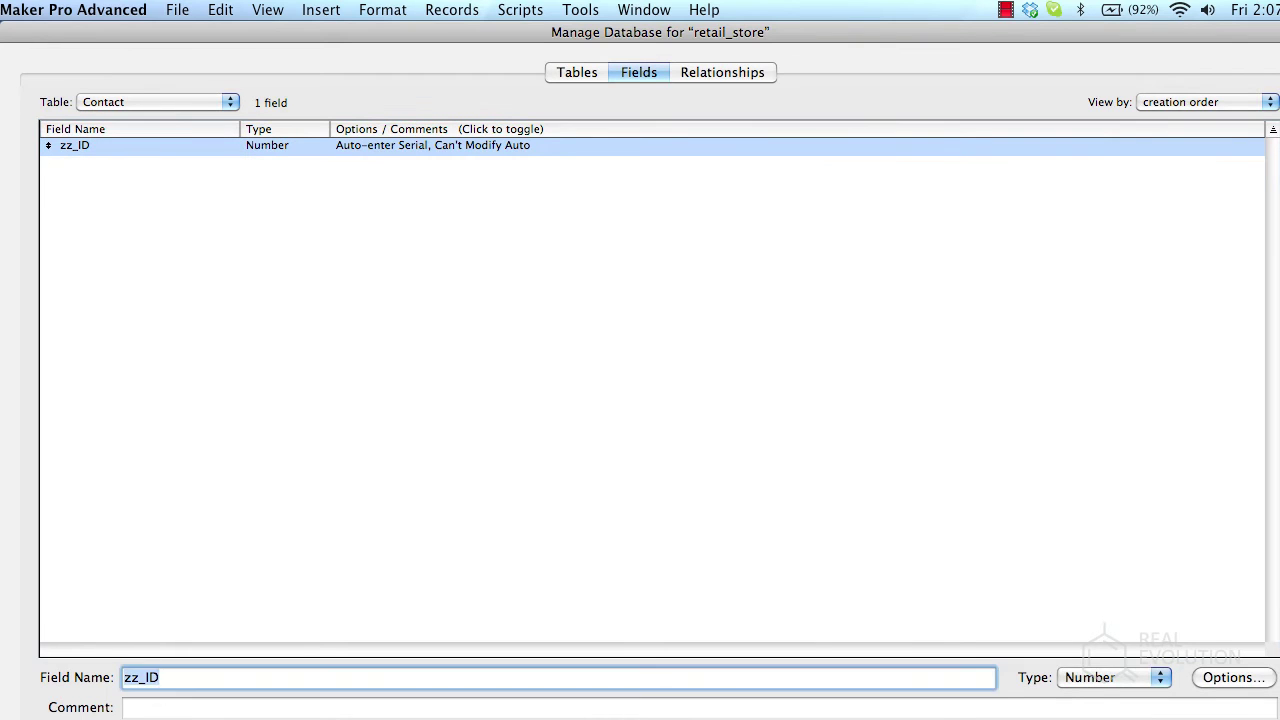
pyautogui.write('first_name')
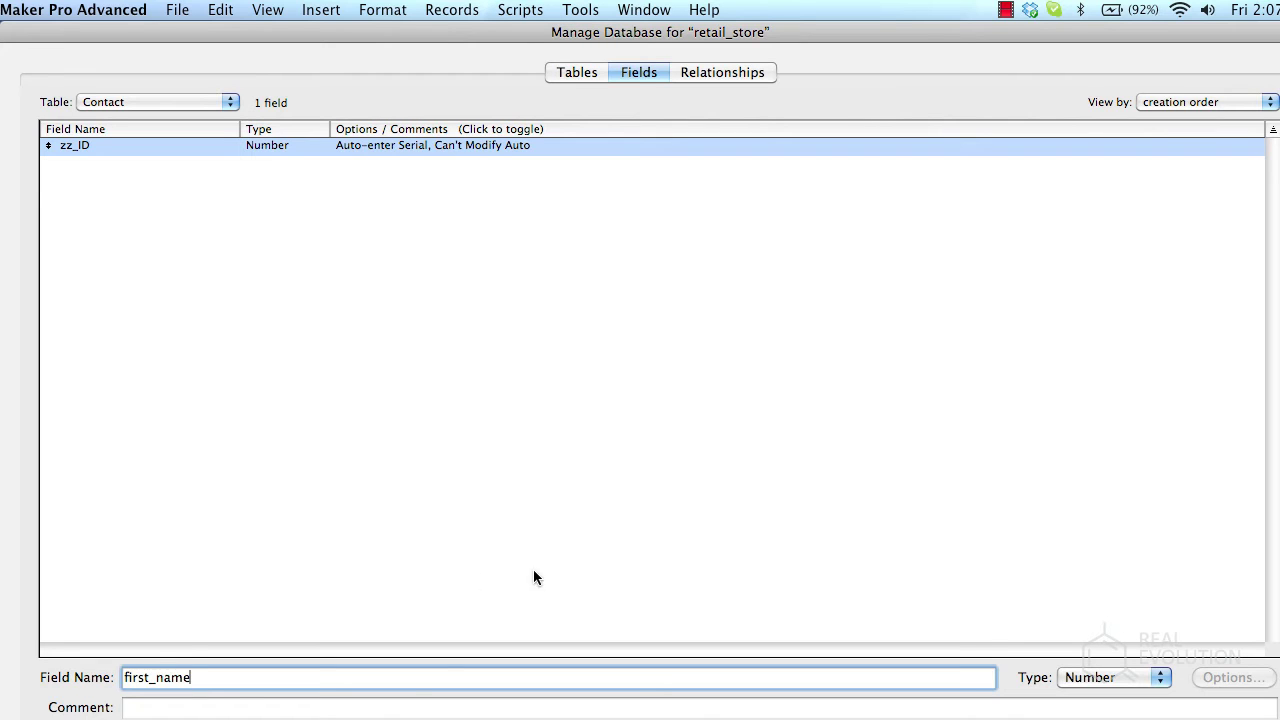
pyautogui.press('super+t')
pyautogui.press('Return')
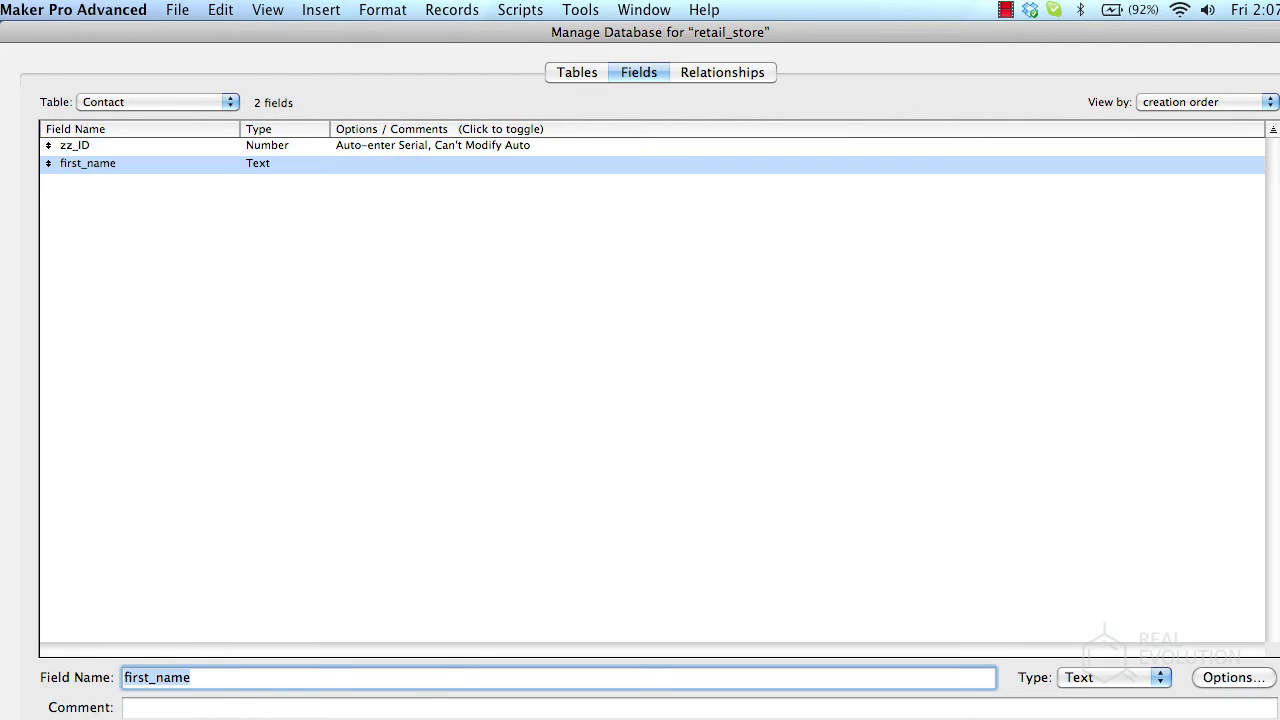
pyautogui.write('last_name')
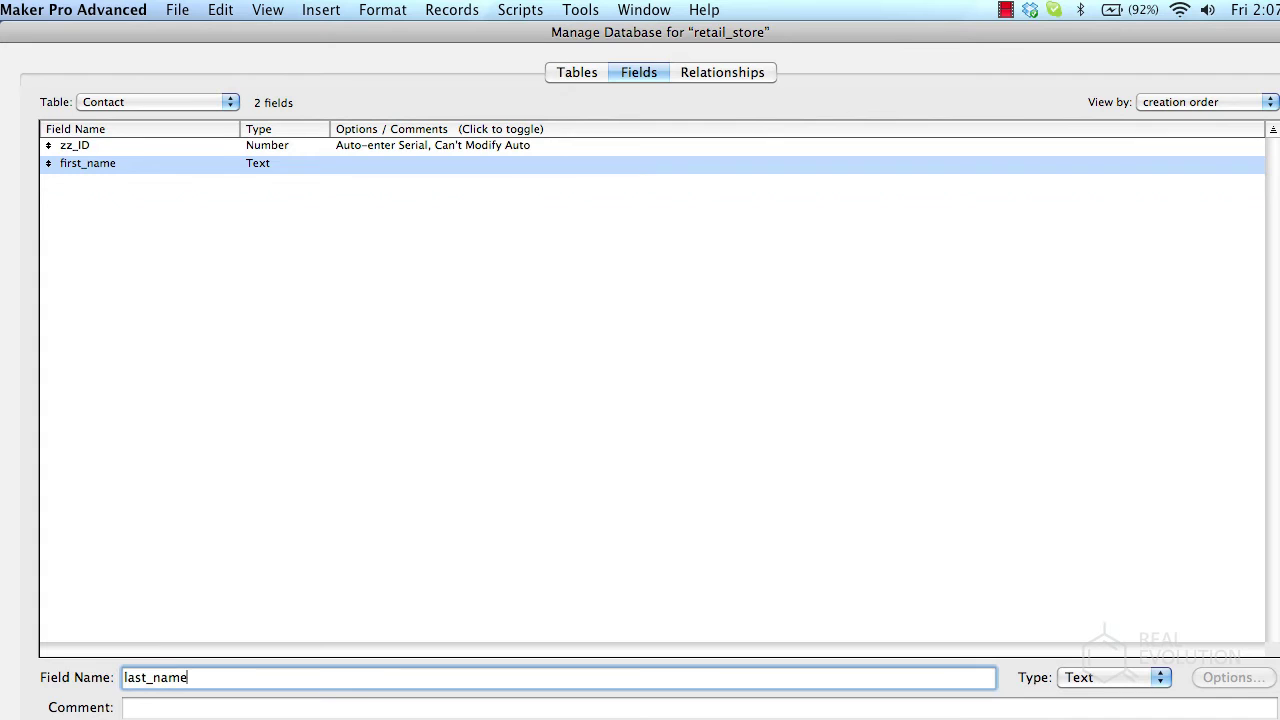
pyautogui.press('Return')
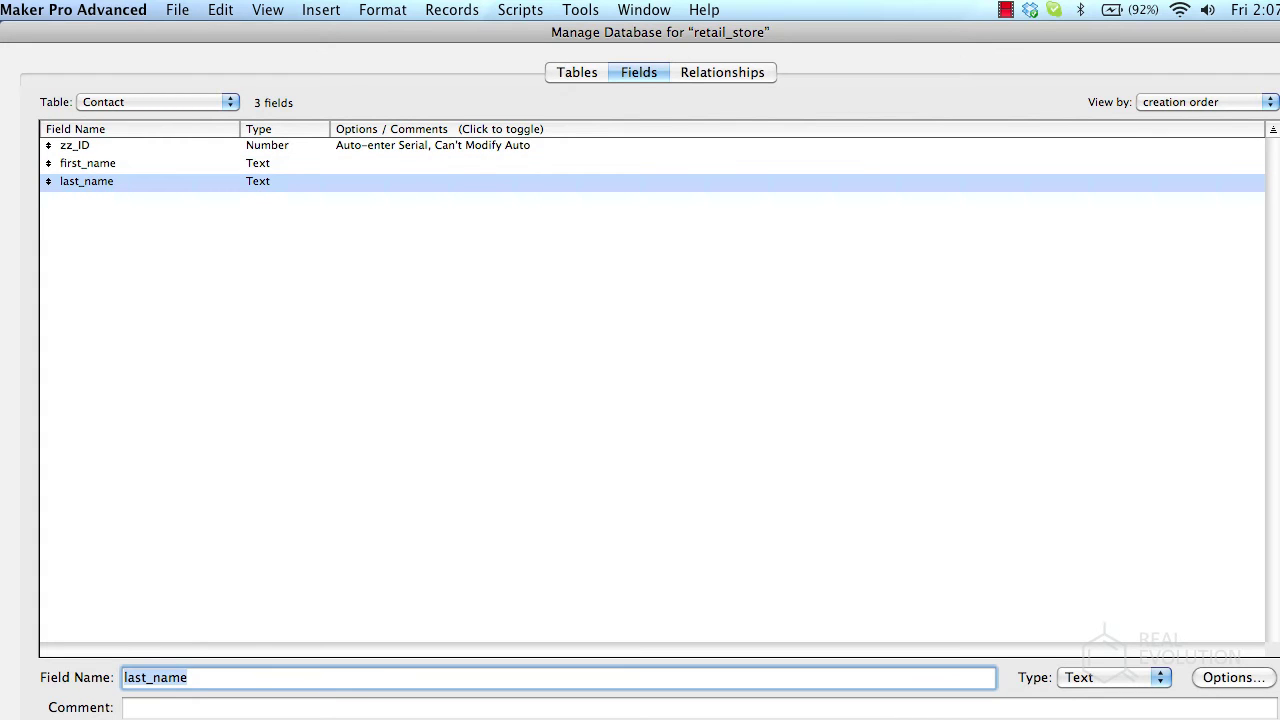
pyautogui.write('email')
pyautogui.press('Return')
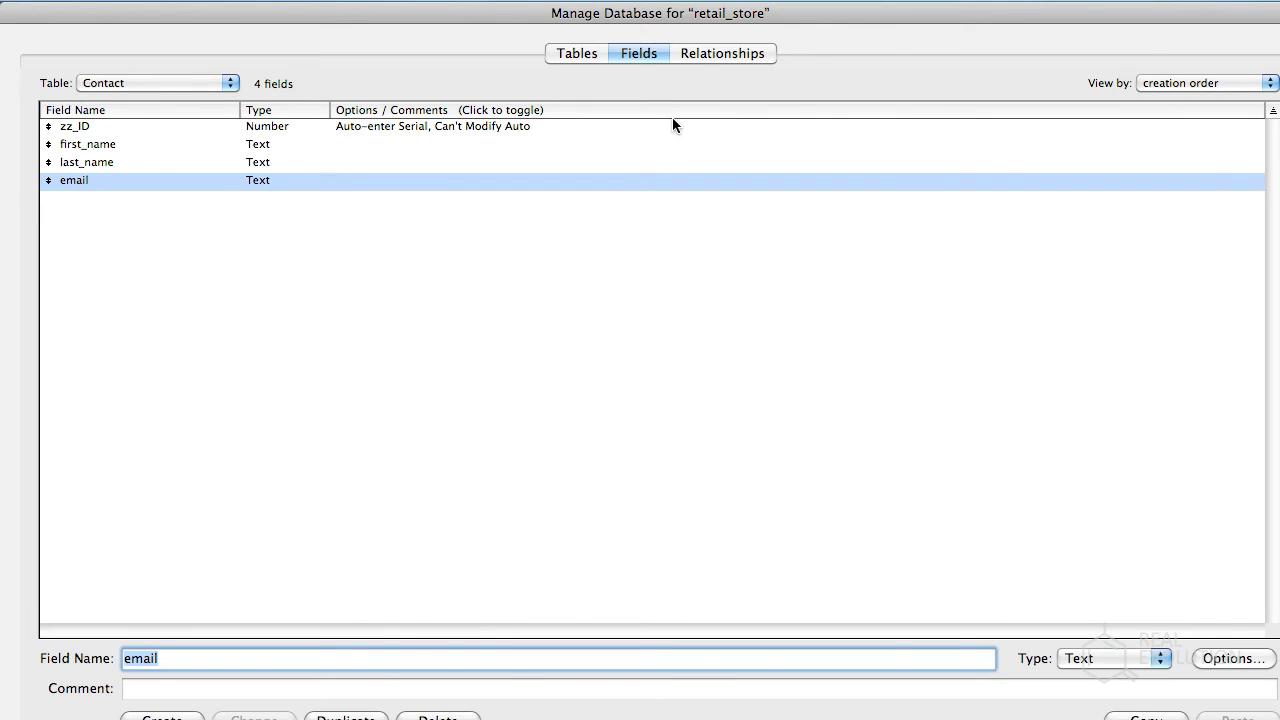
# Add a Wholesaler table occurrence renamed lay_Wholesaler to the relationships graph and position it.
pyautogui.click(702, 57)
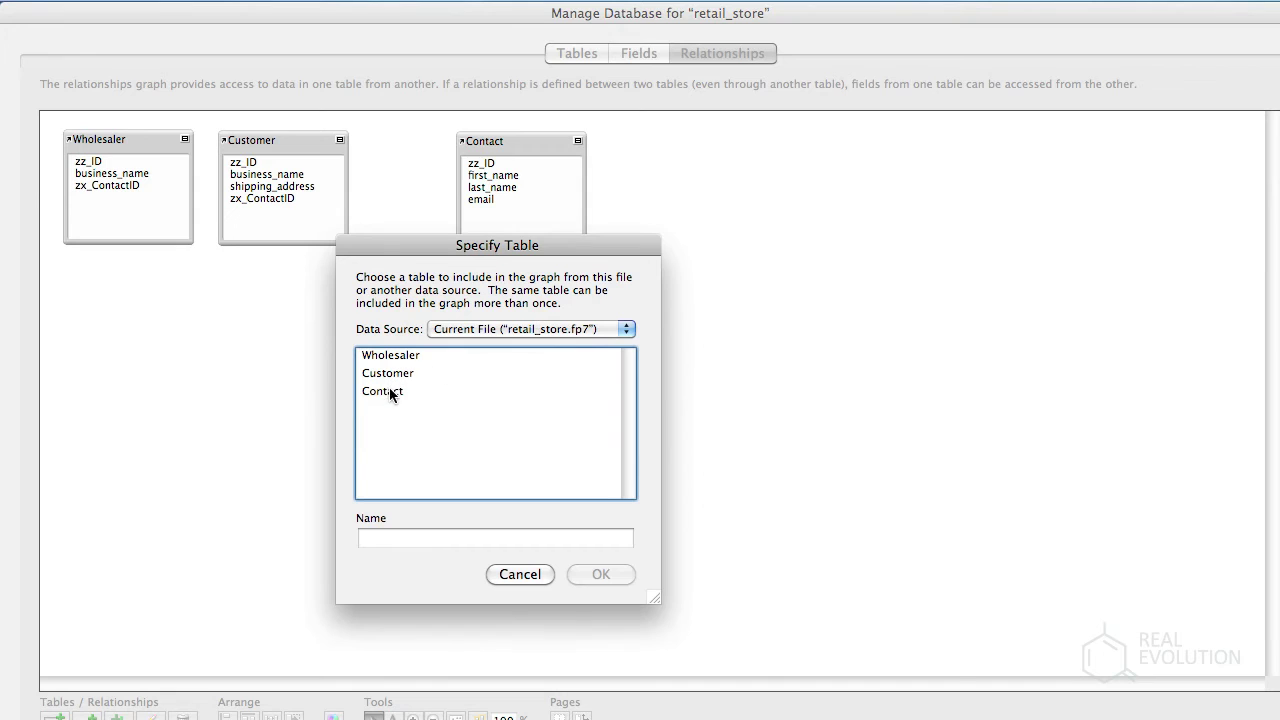
pyautogui.click(404, 358)
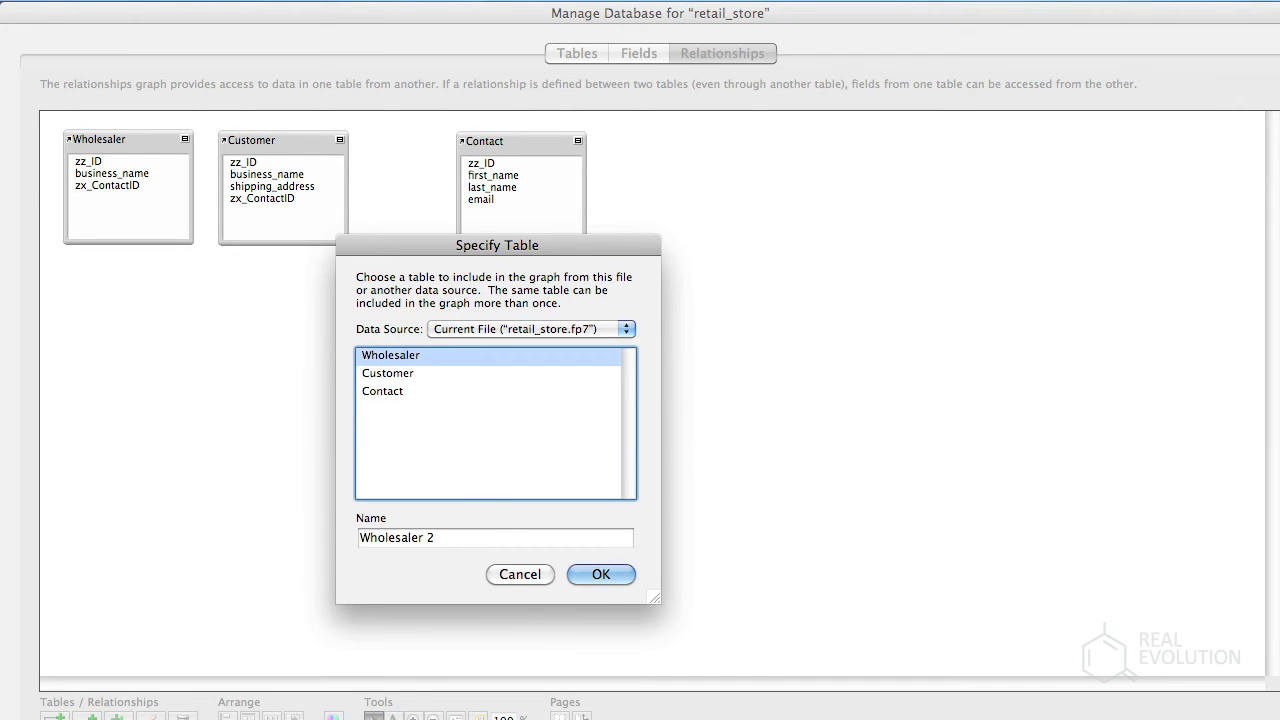
pyautogui.click(440, 538)
pyautogui.press('BackSpace')
pyautogui.press('BackSpace')
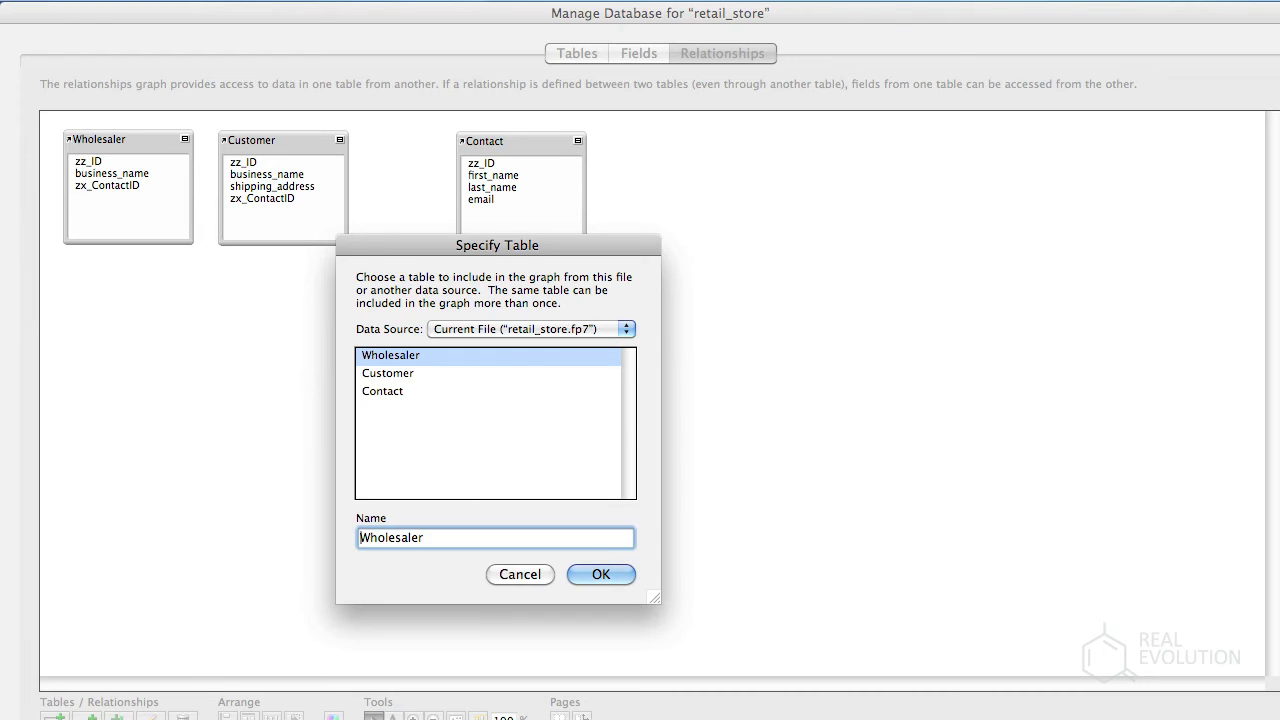
pyautogui.click(360, 537)
pyautogui.write('law_')
pyautogui.press('BackSpace')
pyautogui.press('BackSpace')
pyautogui.write('y_')
pyautogui.click(612, 578)
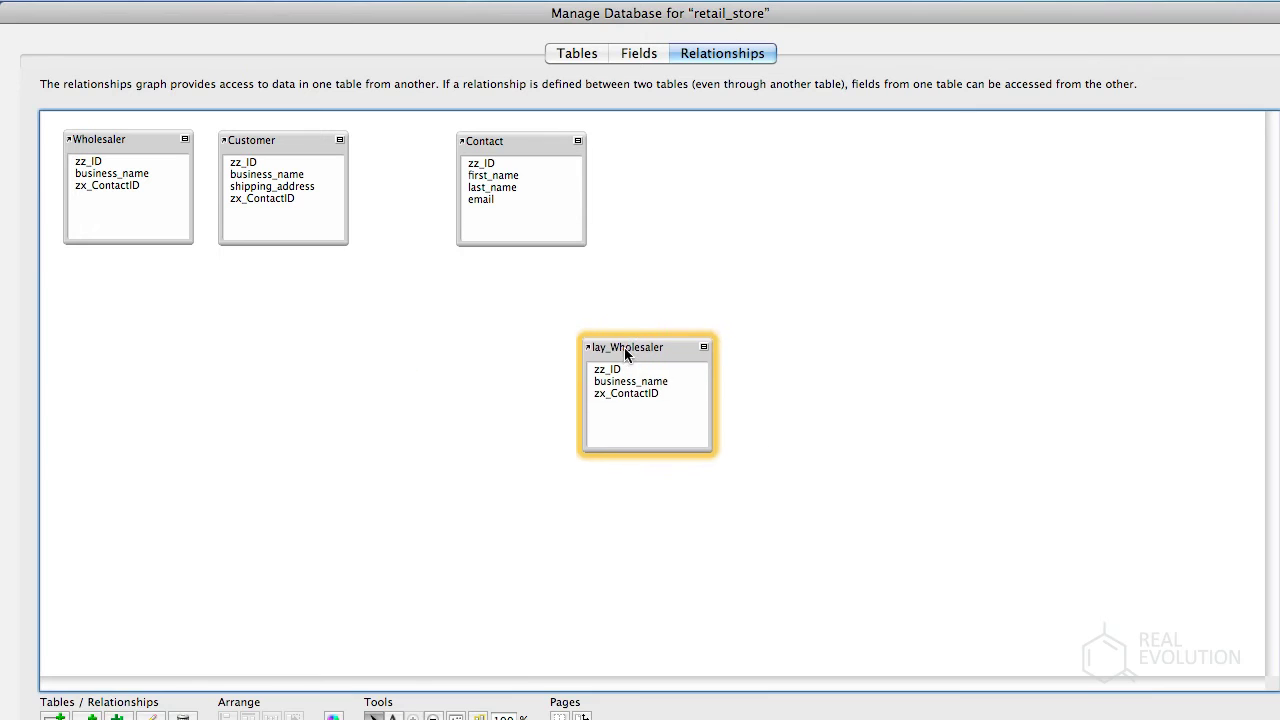
pyautogui.moveTo(623, 351); pyautogui.dragTo(603, 367)
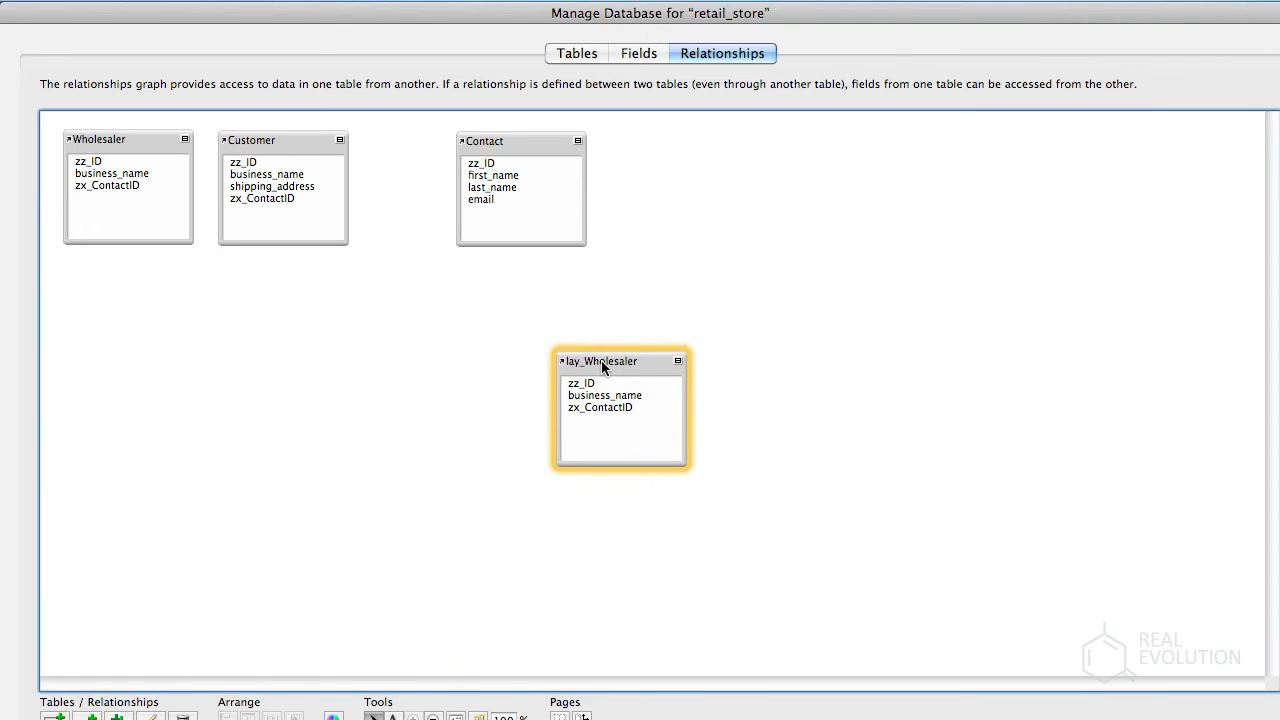
# Start adding a Contact table occurrence, naming it rel_wholesaler_contact.
pyautogui.click(425, 327)
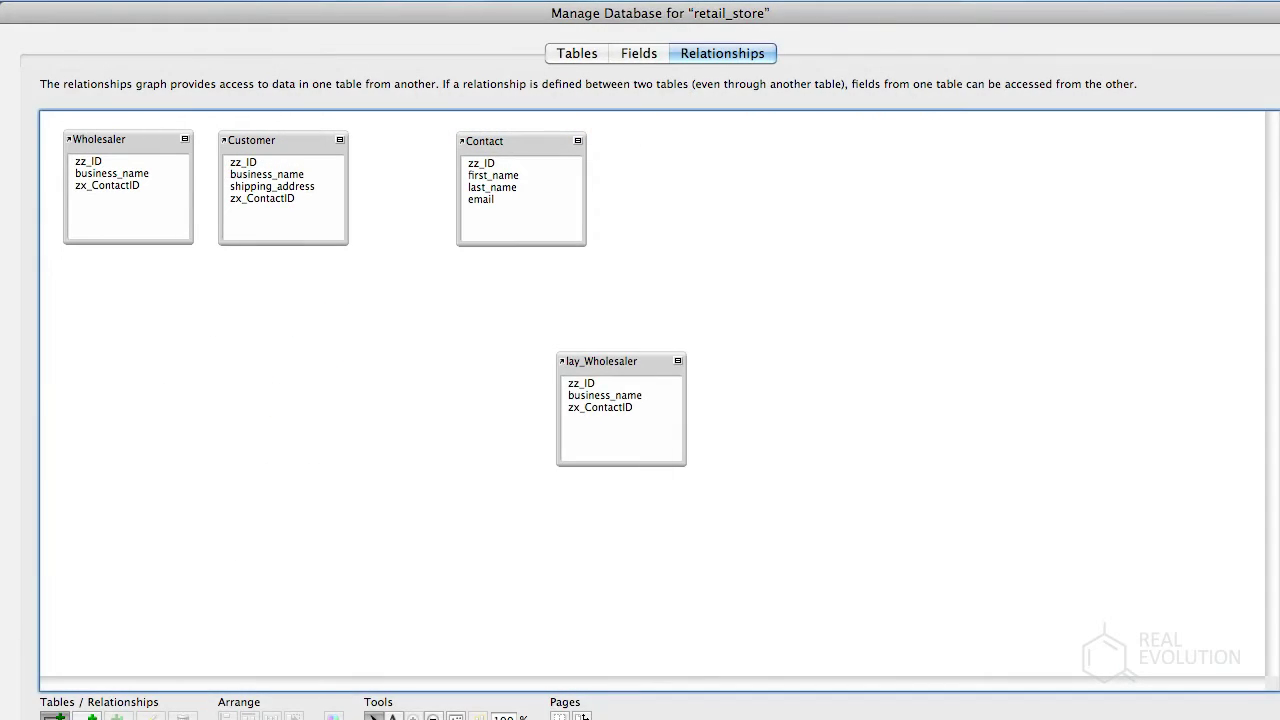
pyautogui.click(55, 716)
pyautogui.click(392, 394)
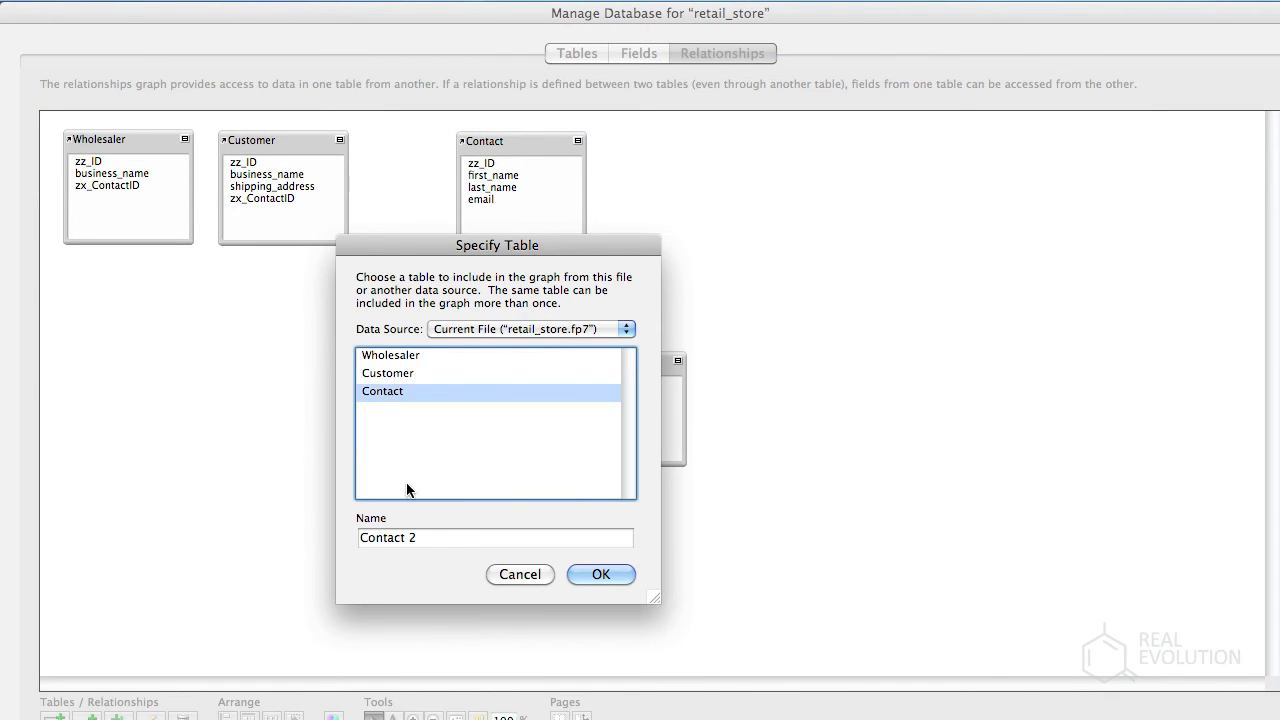
pyautogui.press('Tab')
pyautogui.write('rel_co')
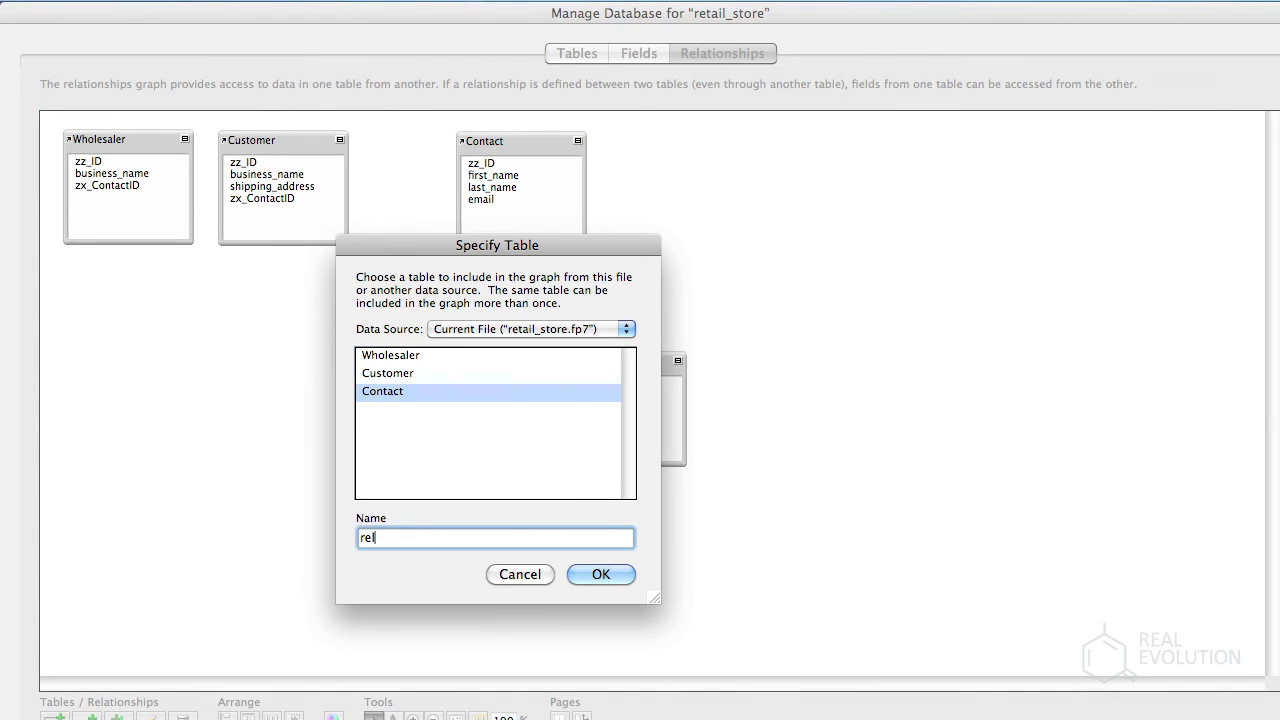
pyautogui.press('BackSpace')
pyautogui.press('BackSpace')
pyautogui.write('wholesaler_contact')
# Add the rel_wholesaler_contact occurrence and link its zz_ID to lay_Wholesaler's zx_ContactID.
pyautogui.press('Return')
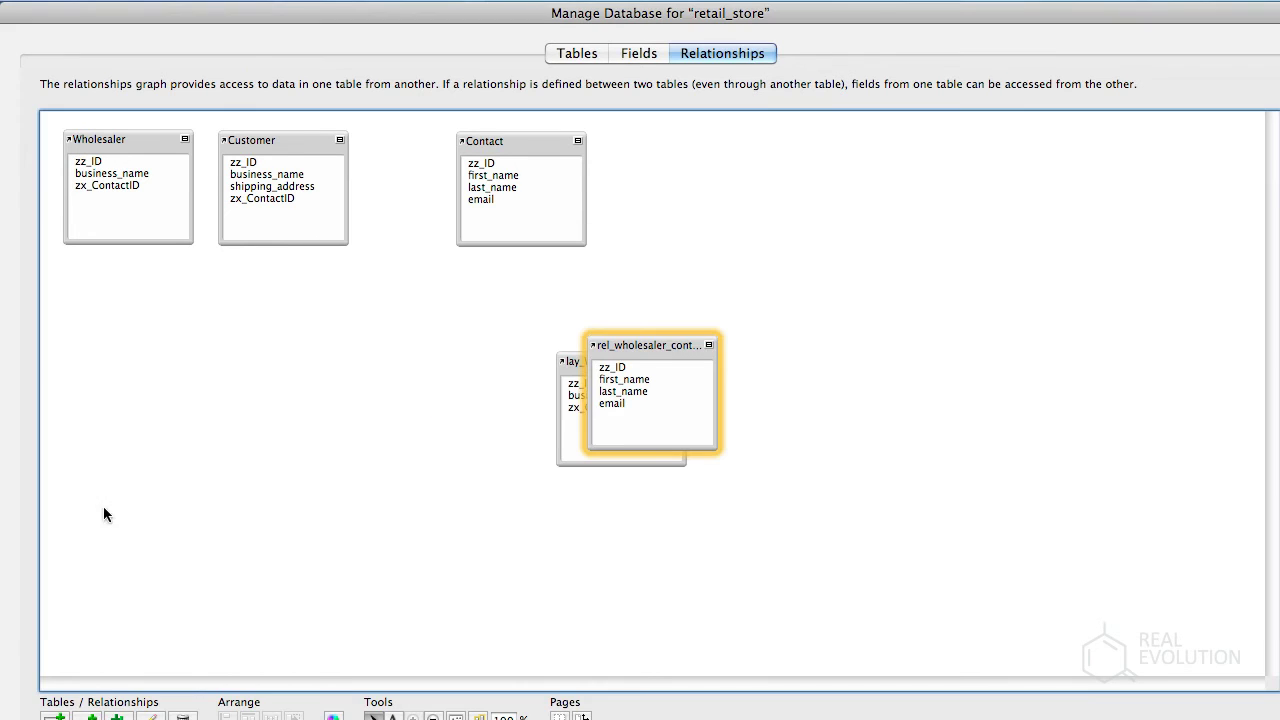
pyautogui.moveTo(644, 349)
pyautogui.mouseDown()
pyautogui.moveTo(764, 367)
pyautogui.moveTo(626, 416)
pyautogui.mouseUp()
pyautogui.click(727, 388)
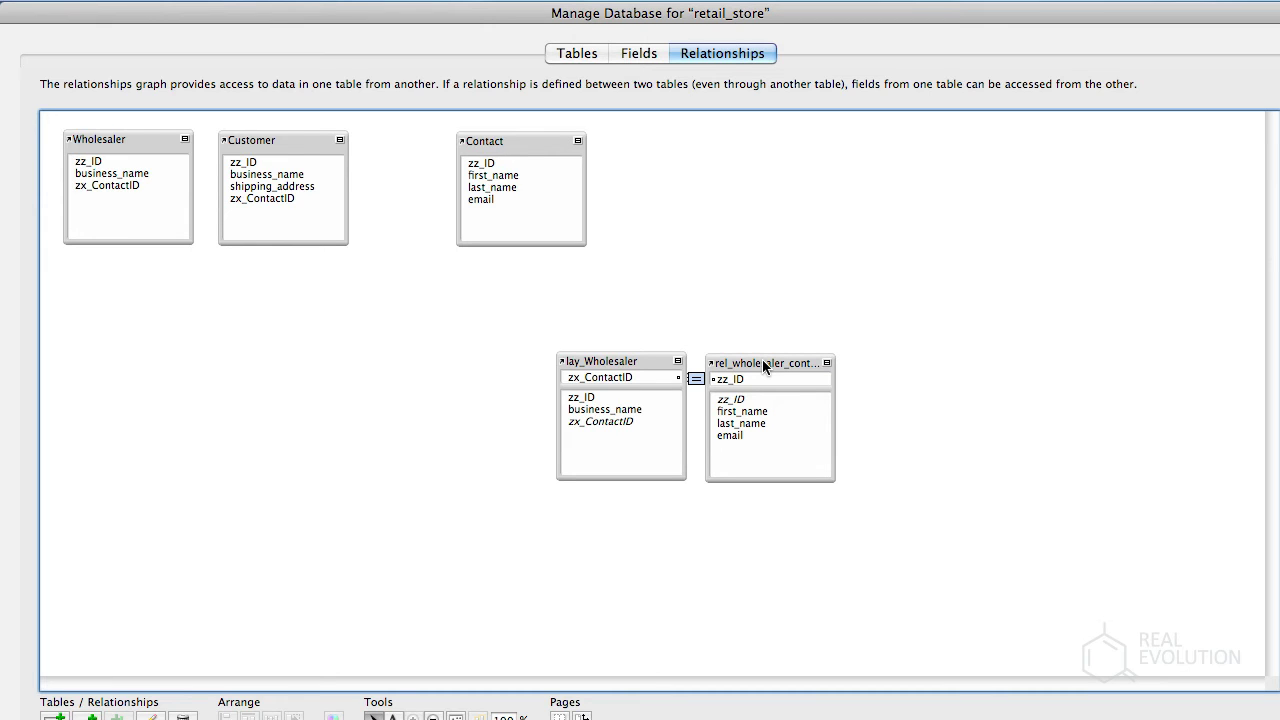
# Move rel_wholesaler_contact up-right and the Contact table beside Customer on the graph.
pyautogui.moveTo(762, 365); pyautogui.dragTo(822, 297)
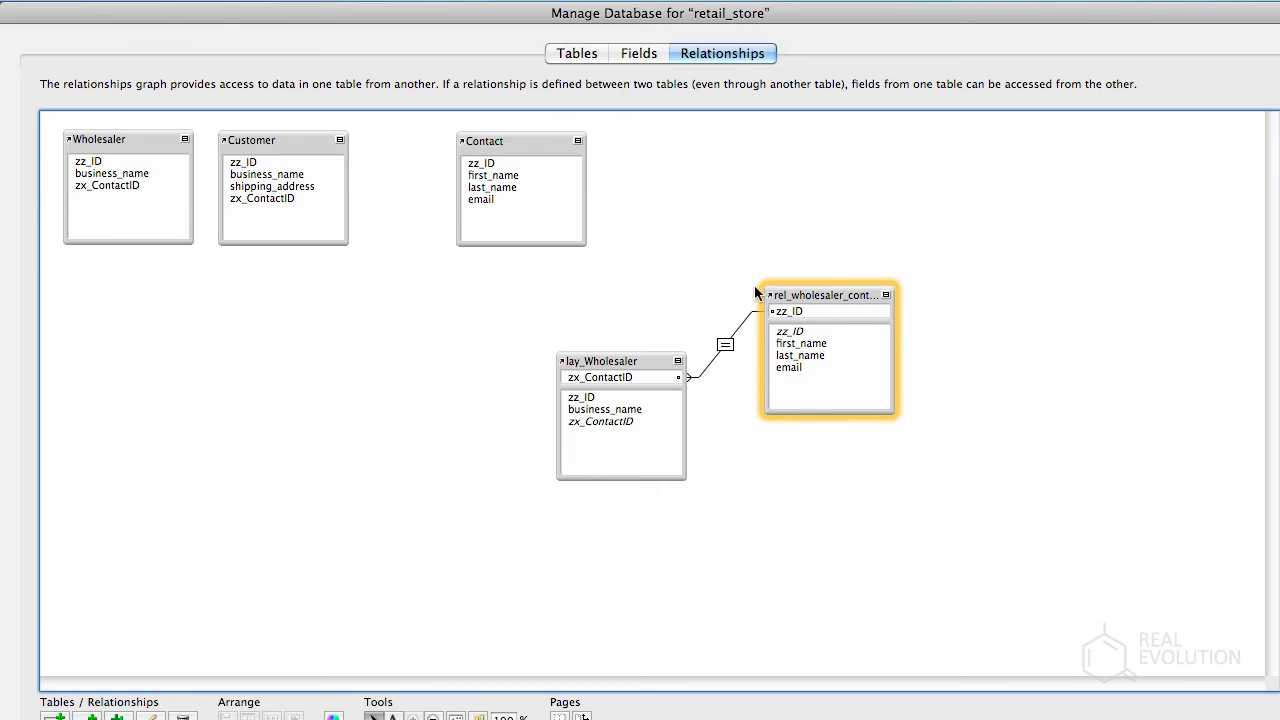
pyautogui.moveTo(520, 141); pyautogui.dragTo(435, 137)
pyautogui.click(694, 249)
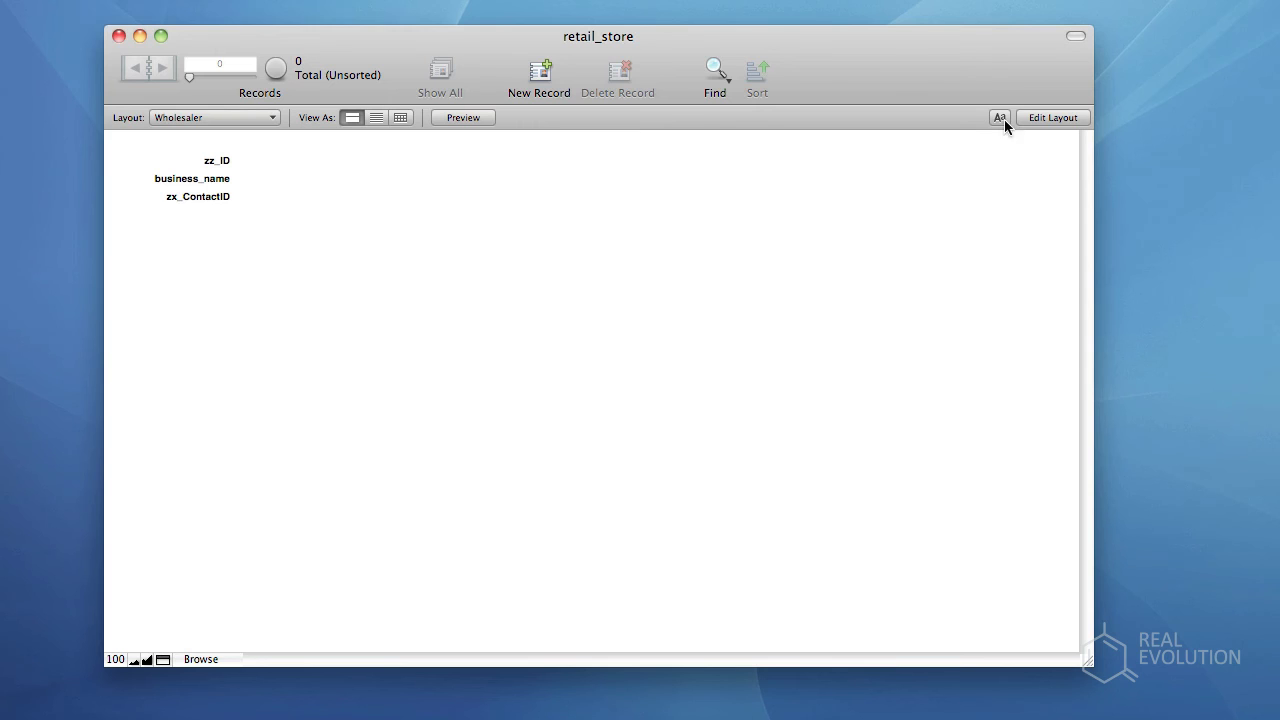
# Start a new layout named wholesaler_layout showing records from lay_Wholesaler.
pyautogui.click(1046, 118)
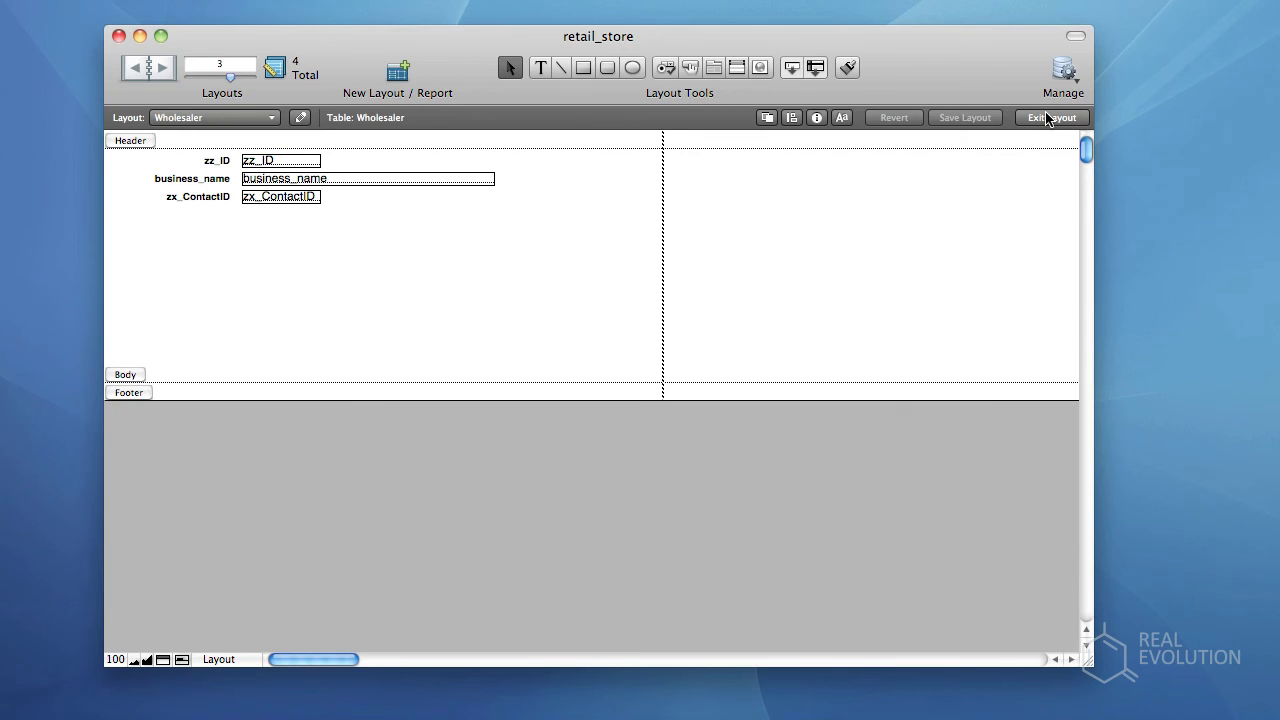
pyautogui.click(390, 73)
pyautogui.click(692, 196)
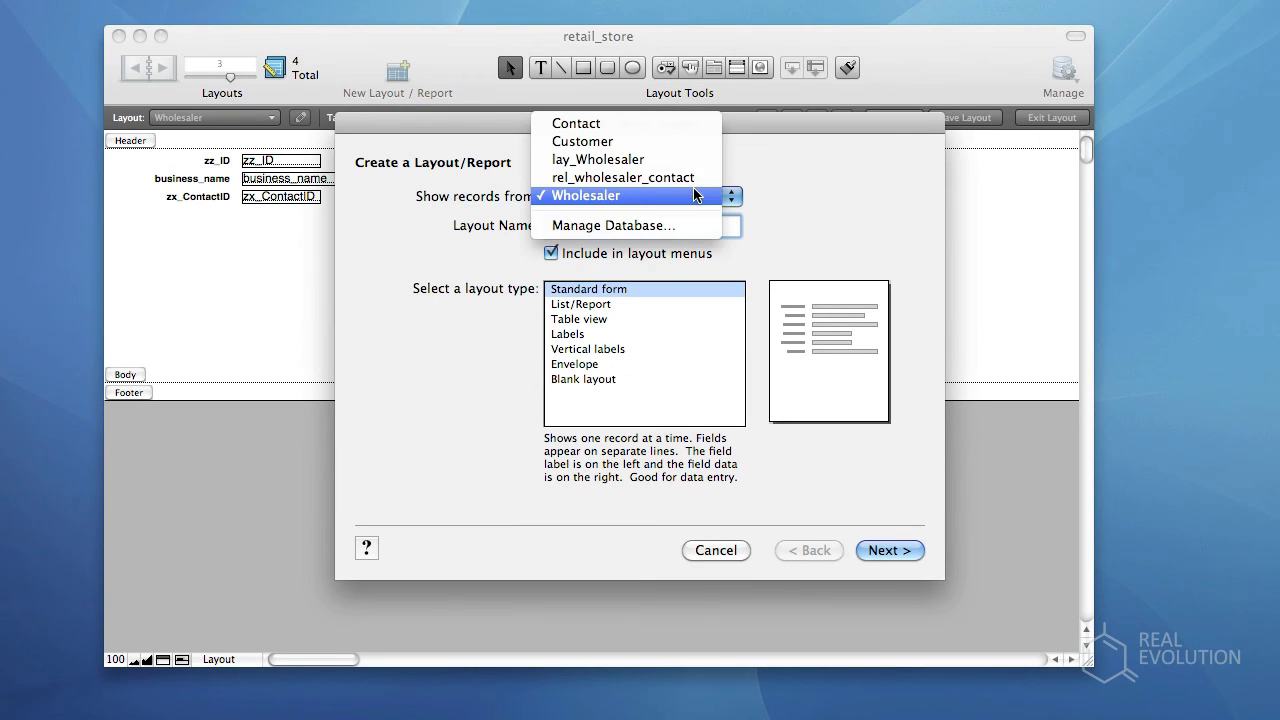
pyautogui.click(679, 161)
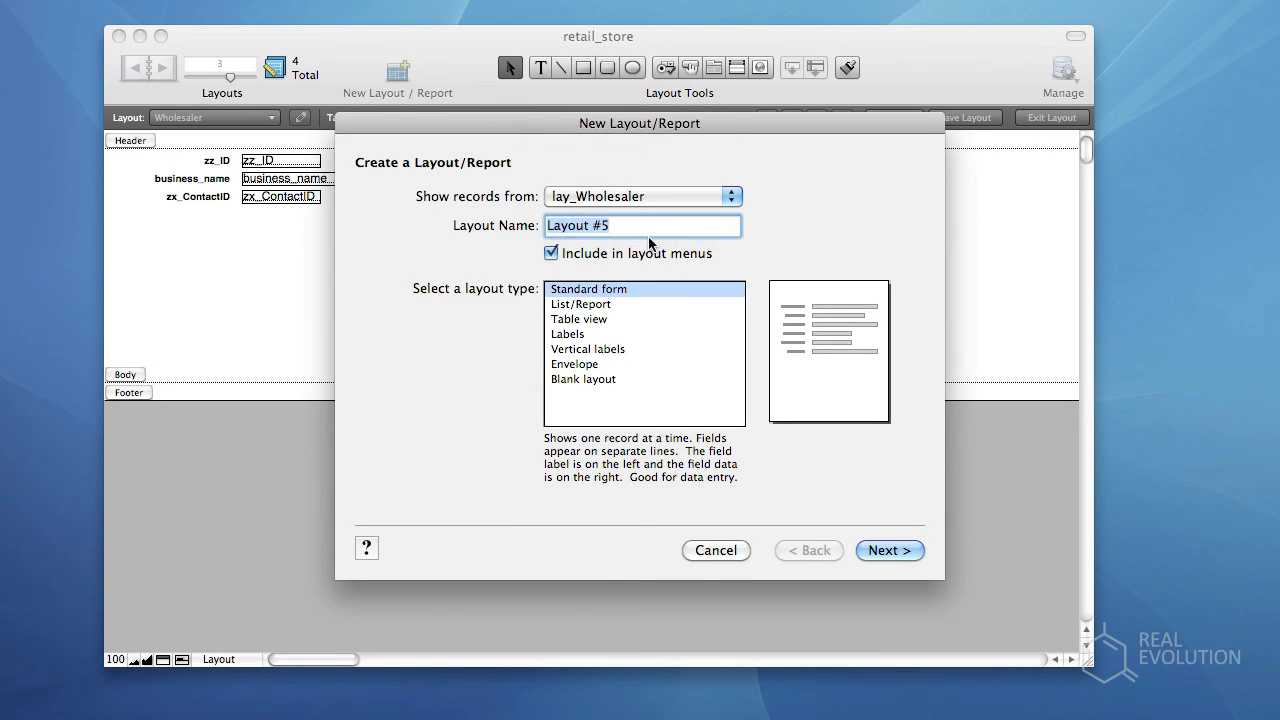
pyautogui.write('whoo')
pyautogui.press('BackSpace')
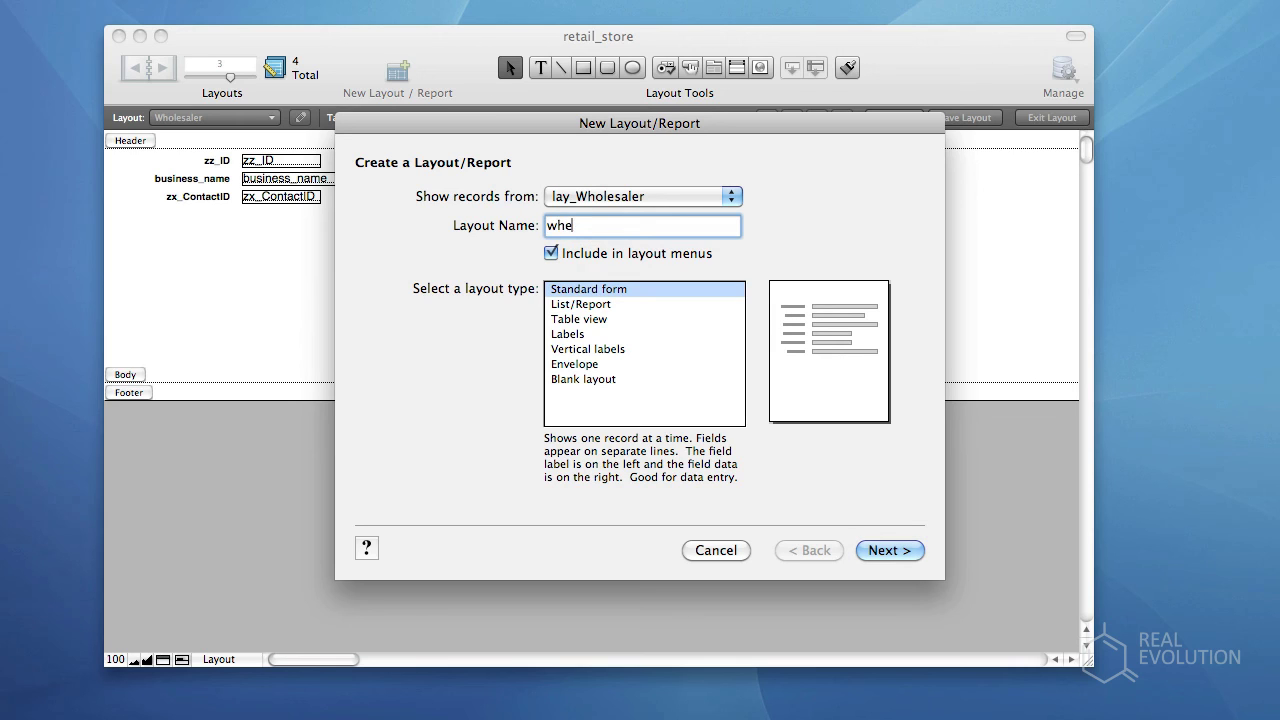
pyautogui.write('lesaler_layout')
pyautogui.press('Return')
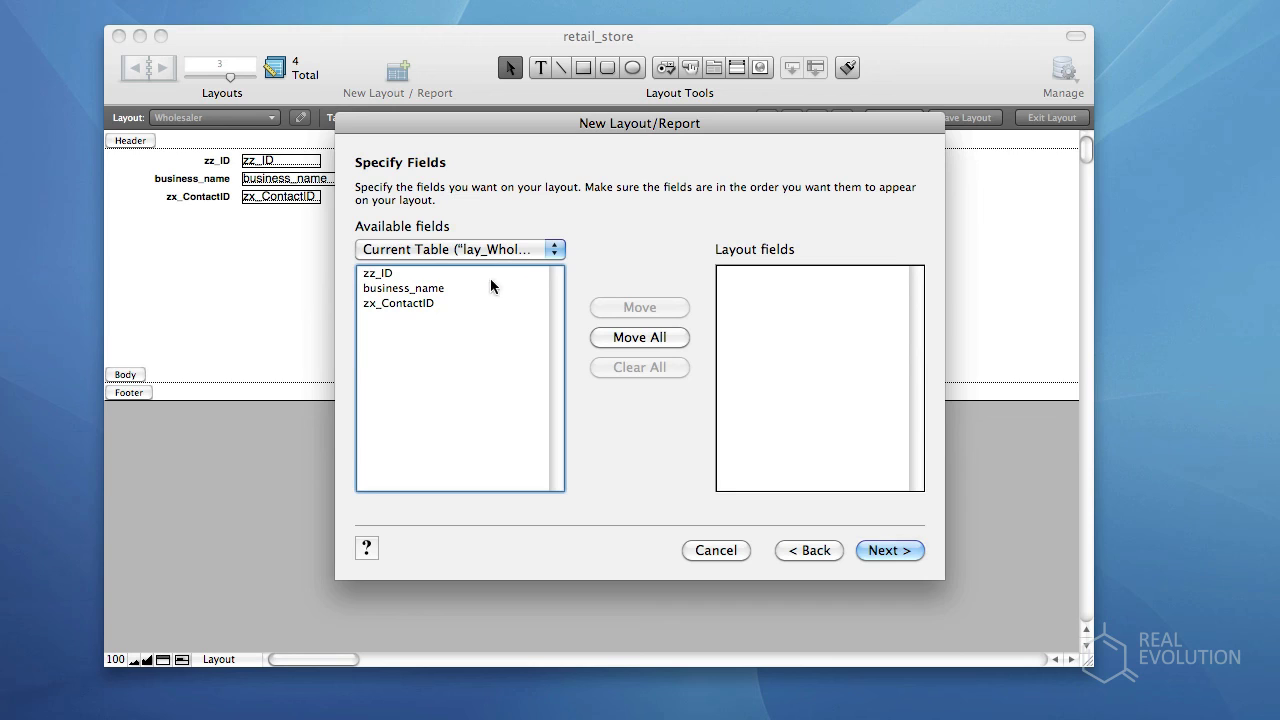
# Put business_name on the layout, apply the Granite theme and finish.
pyautogui.click(463, 306)
pyautogui.click(457, 289)
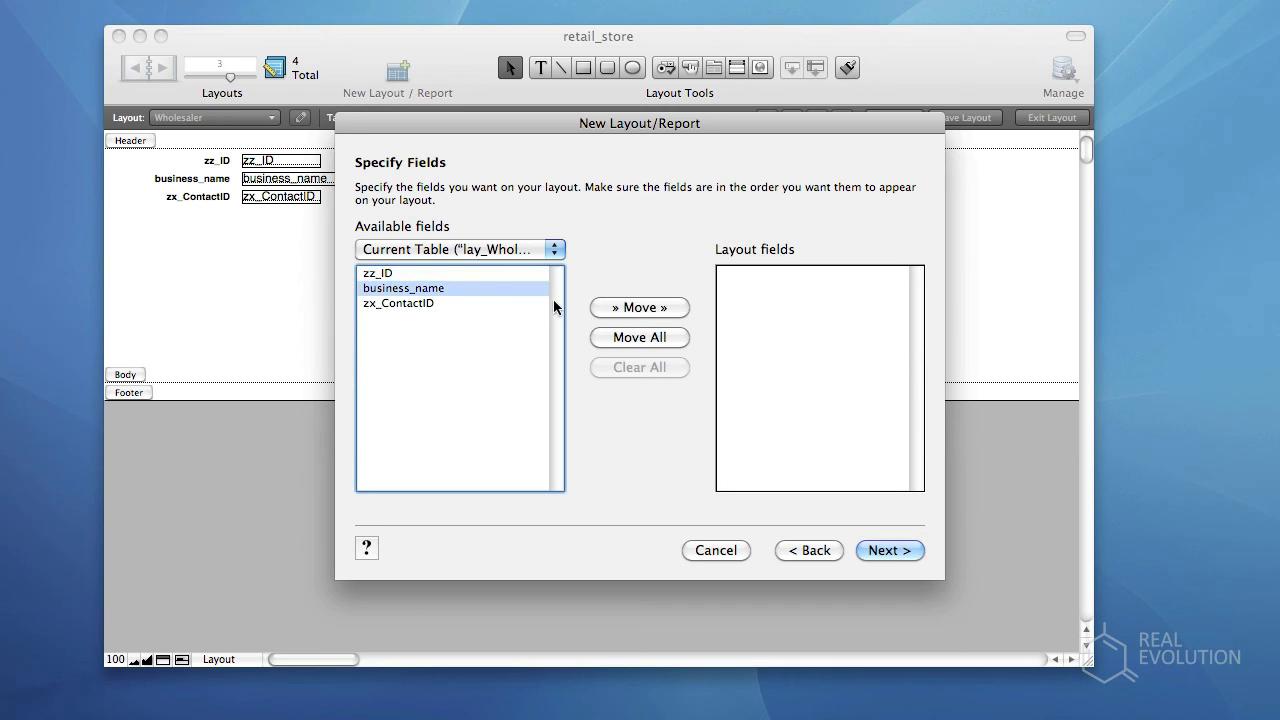
pyautogui.click(617, 310)
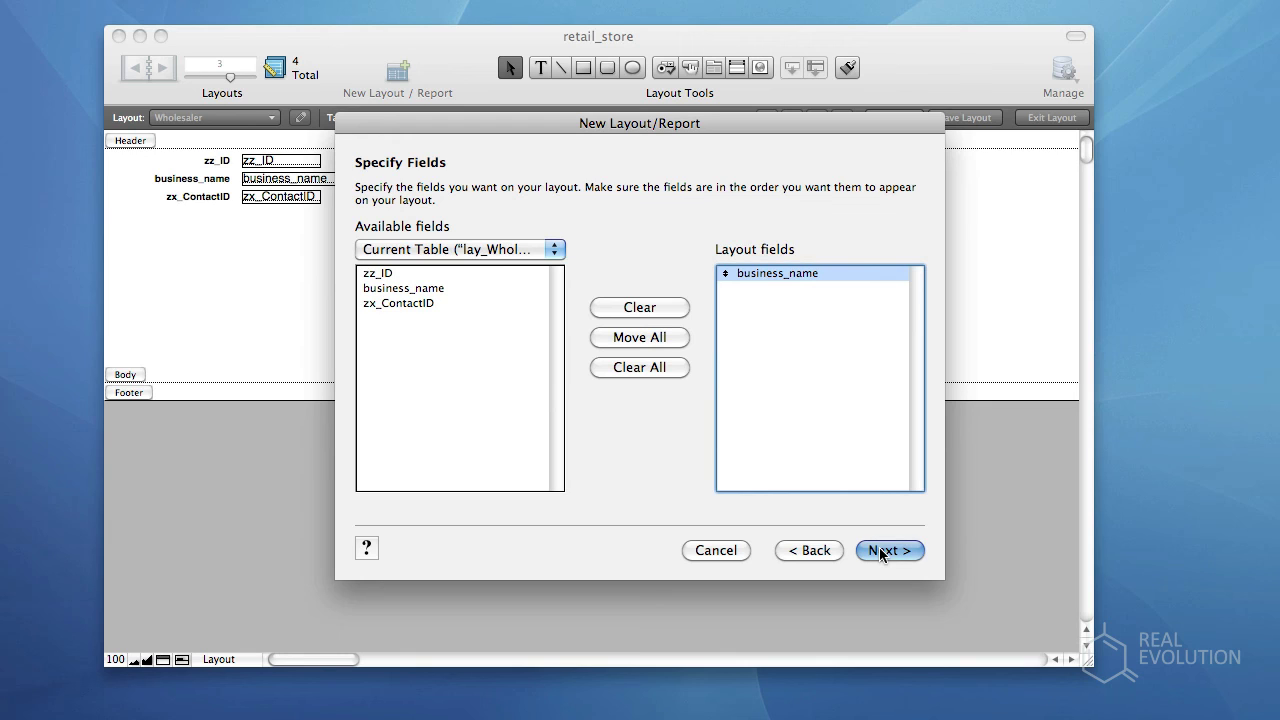
pyautogui.click(882, 551)
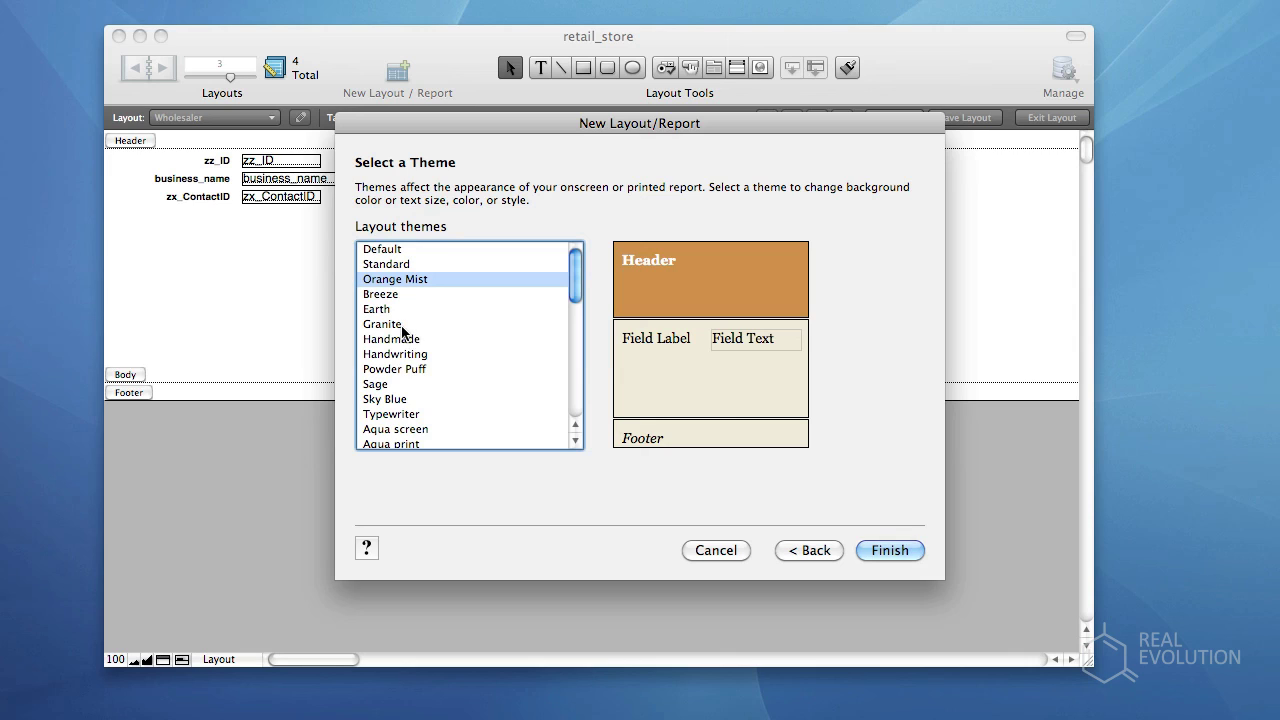
pyautogui.click(398, 324)
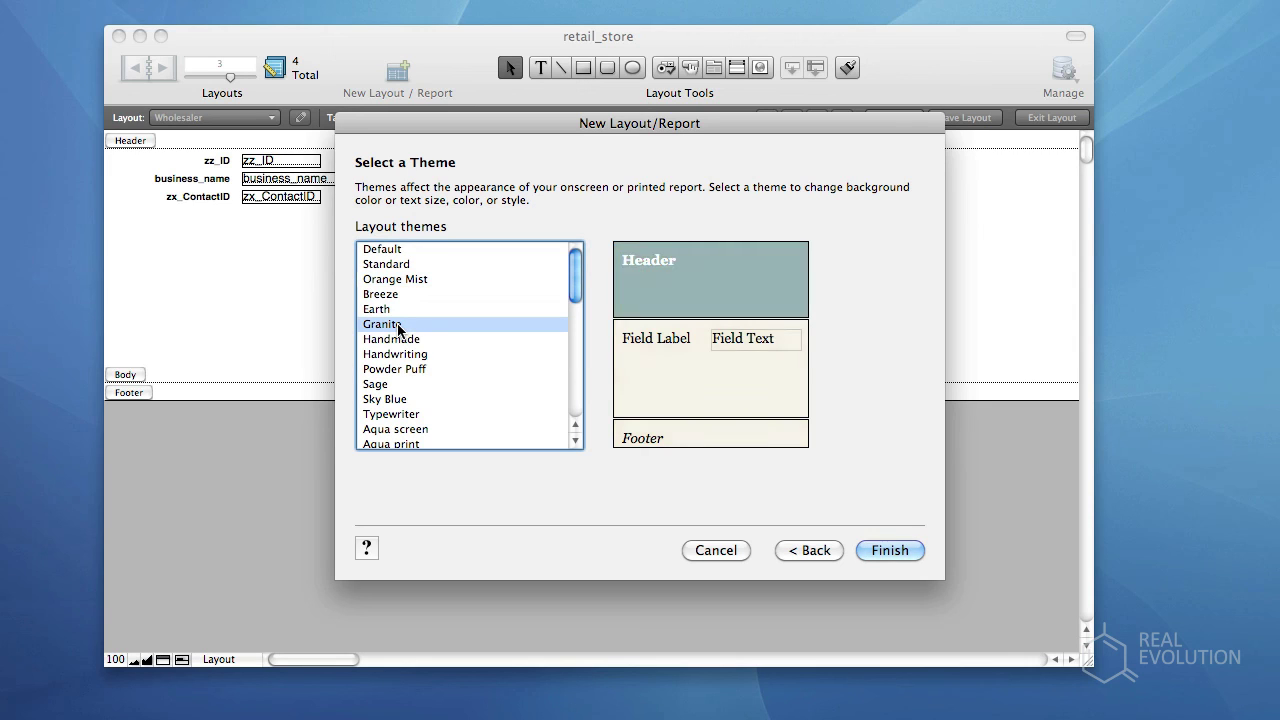
pyautogui.click(886, 552)
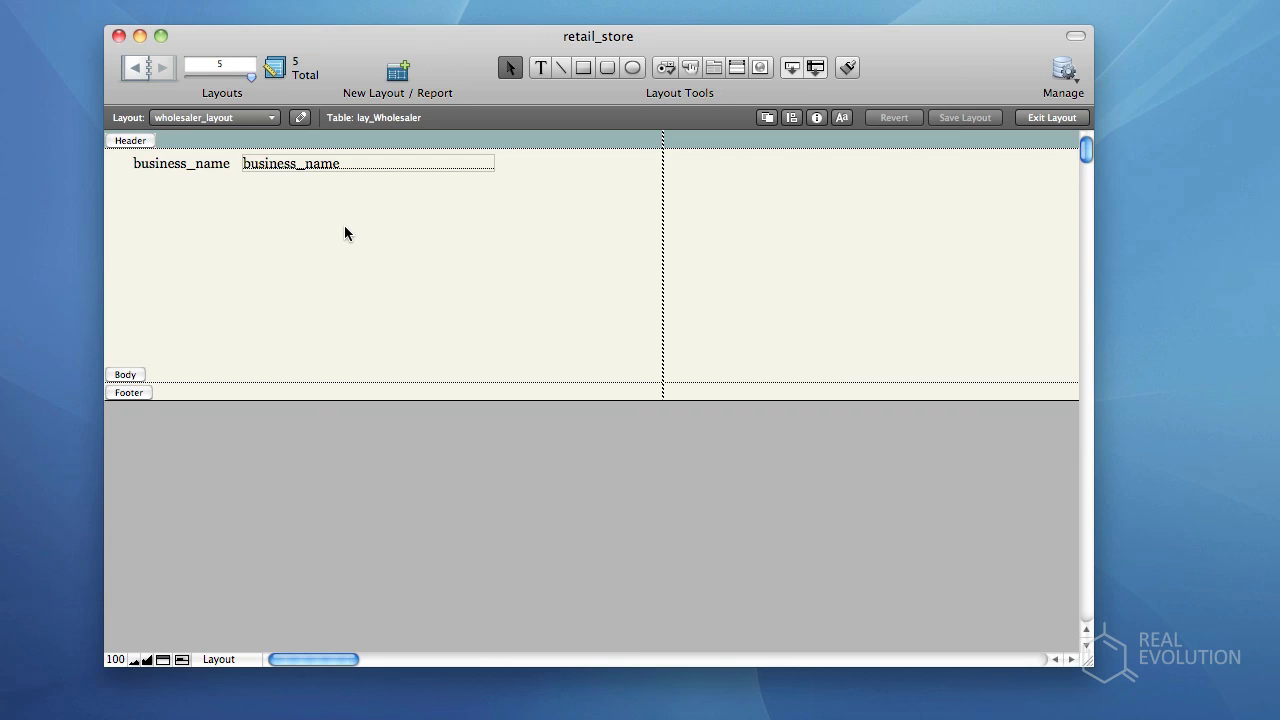
# Place rel_wholesaler_contact::first_name with its label below business_name.
pyautogui.click(666, 68)
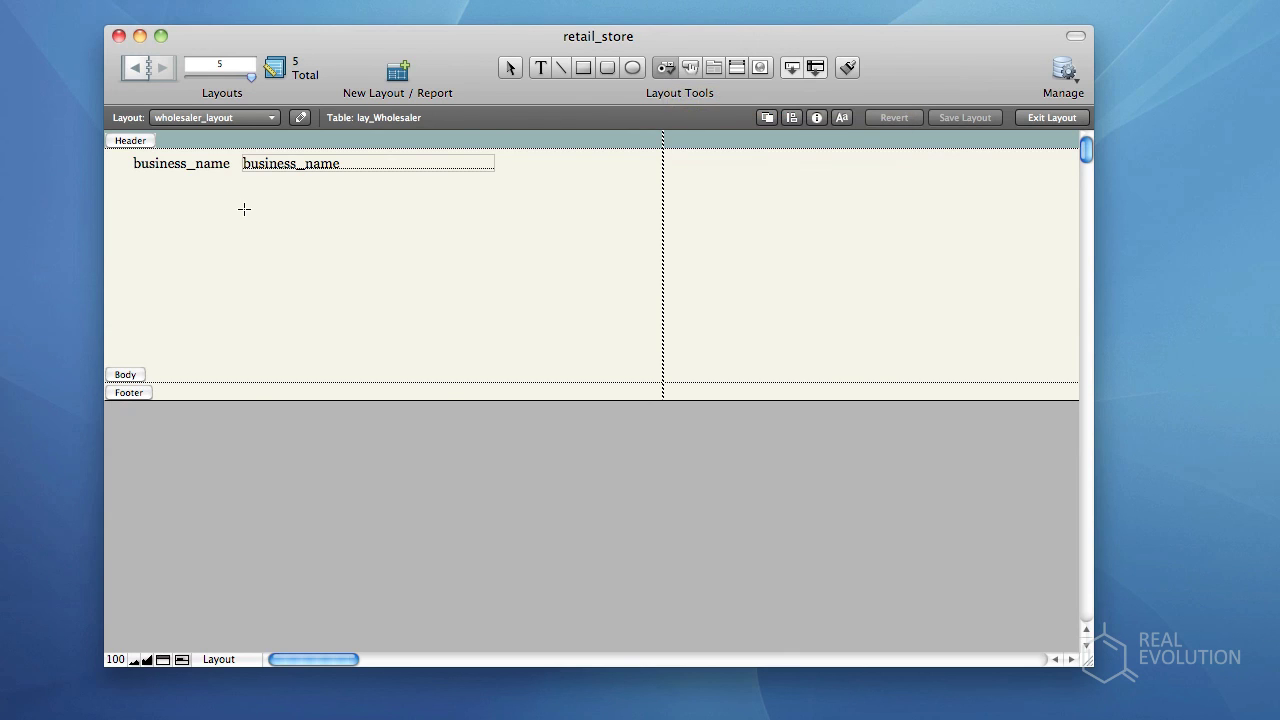
pyautogui.moveTo(242, 209); pyautogui.dragTo(491, 231)
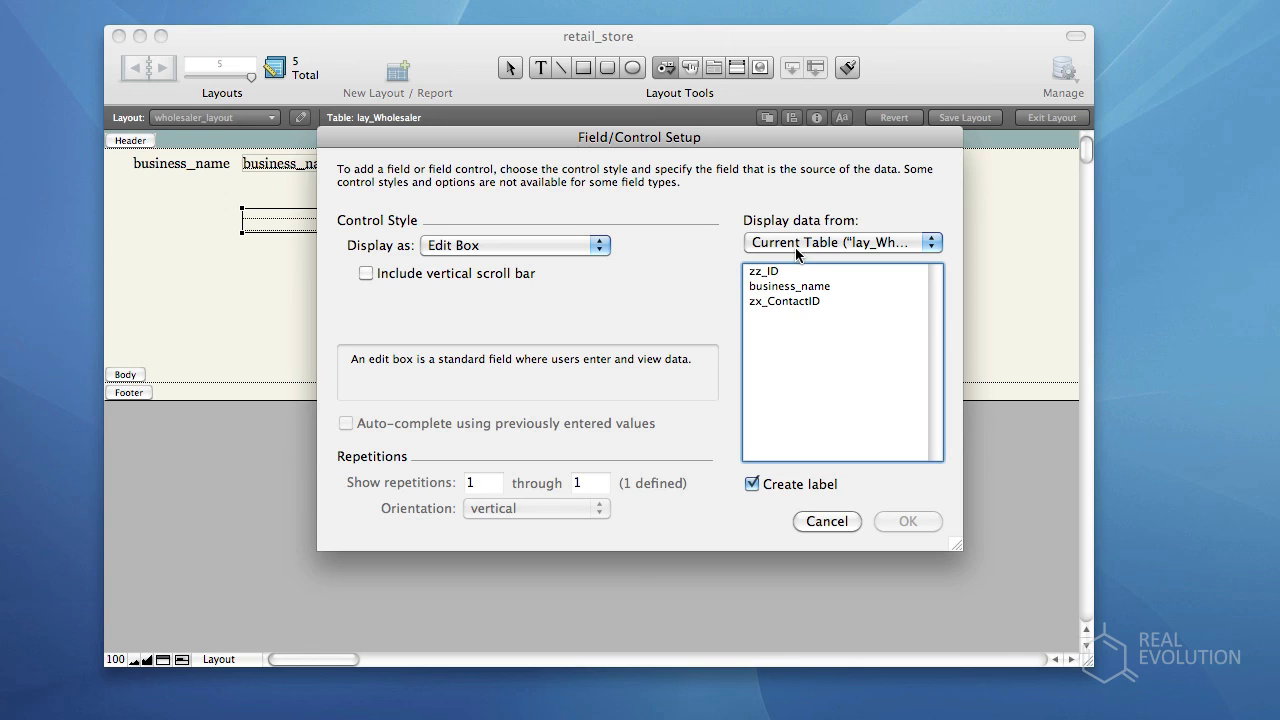
pyautogui.click(795, 247)
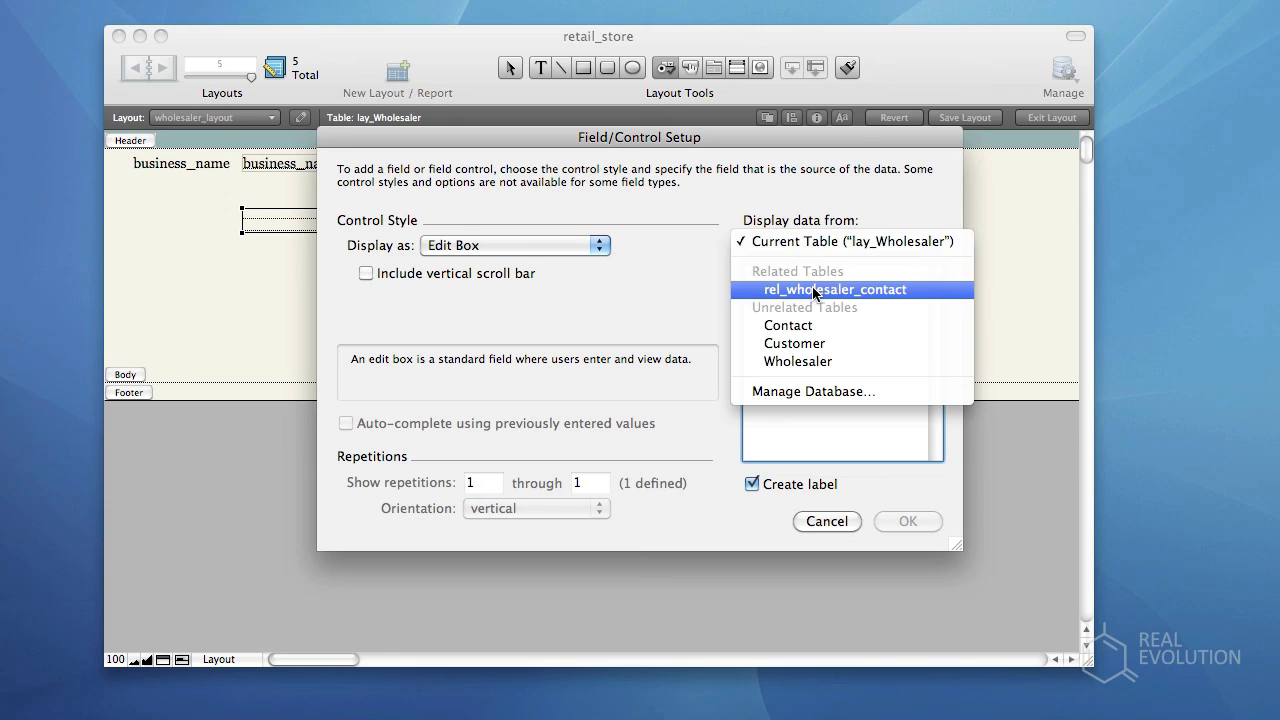
pyautogui.click(813, 289)
pyautogui.click(810, 287)
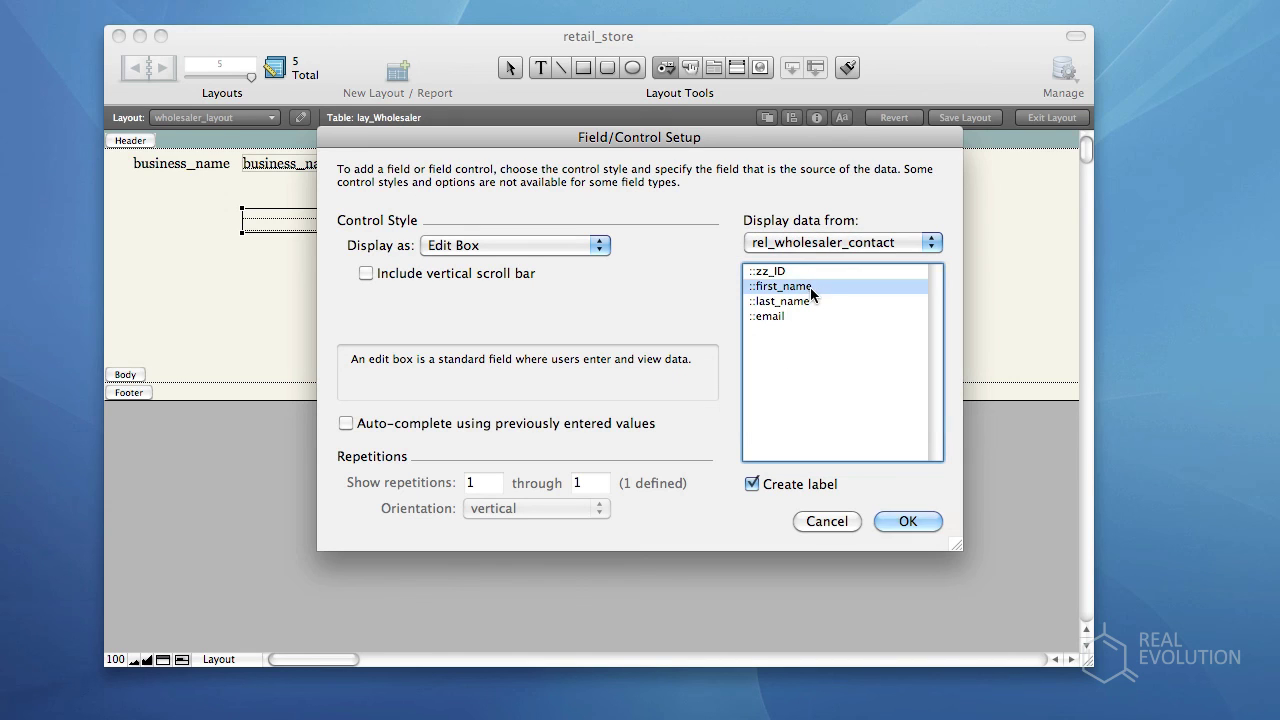
pyautogui.click(927, 528)
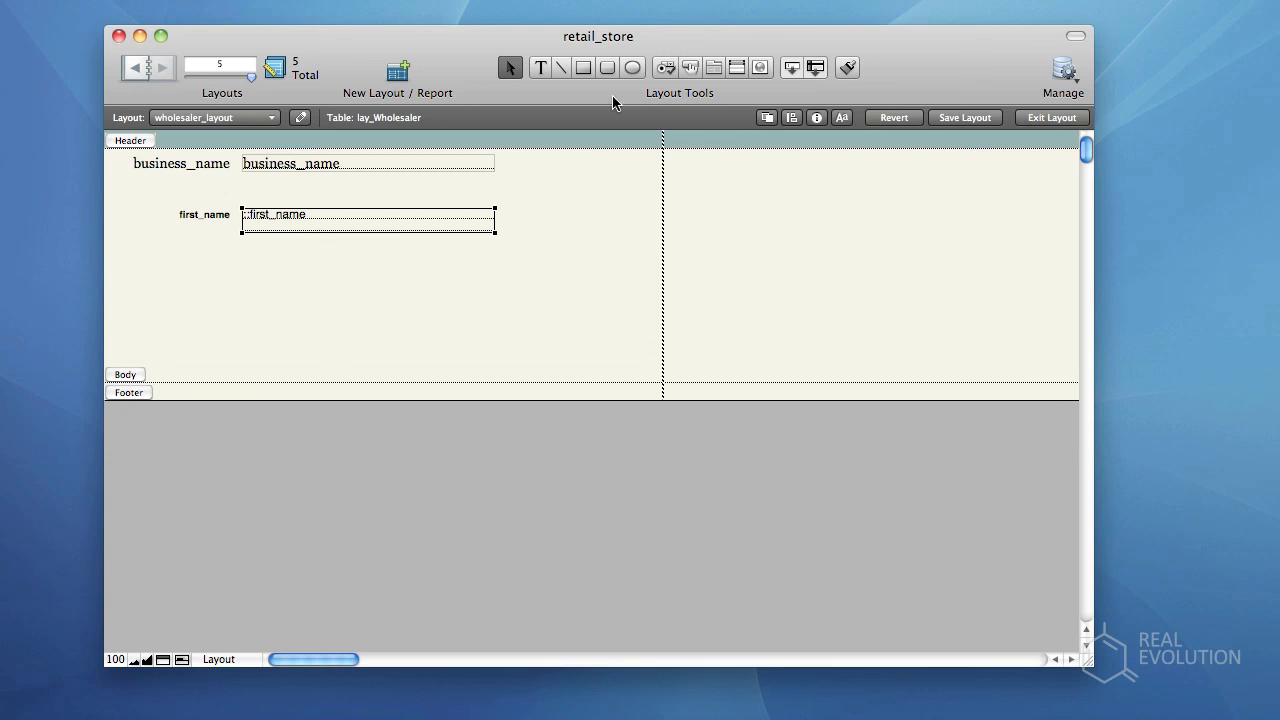
# Place rel_wholesaler_contact's last_name and email fields, stacked below first_name.
pyautogui.click(665, 72)
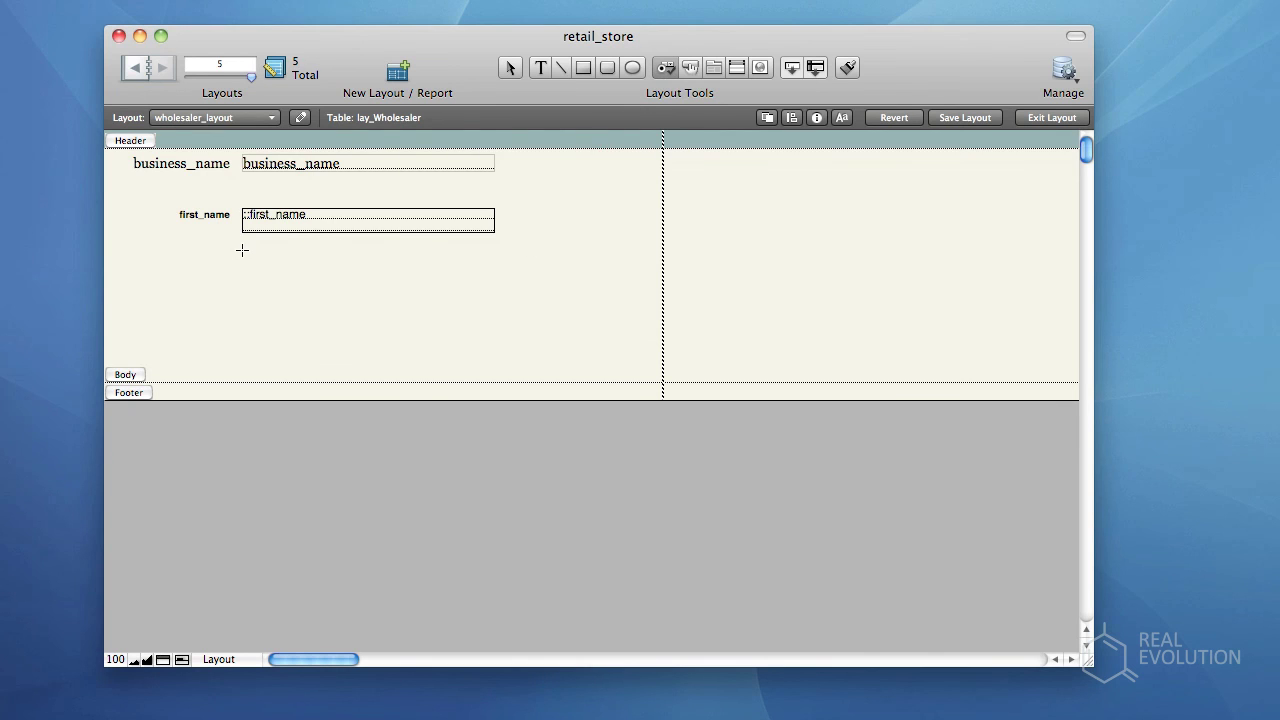
pyautogui.moveTo(241, 250); pyautogui.dragTo(505, 276)
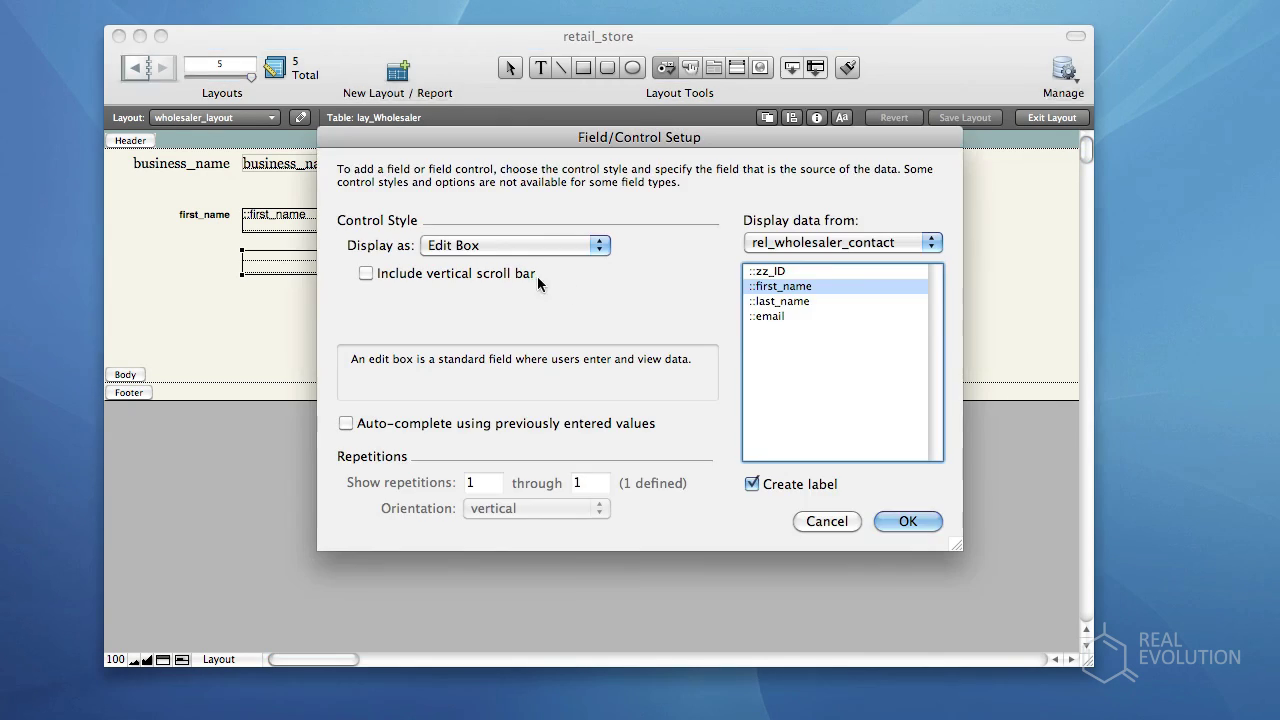
pyautogui.doubleClick(822, 300)
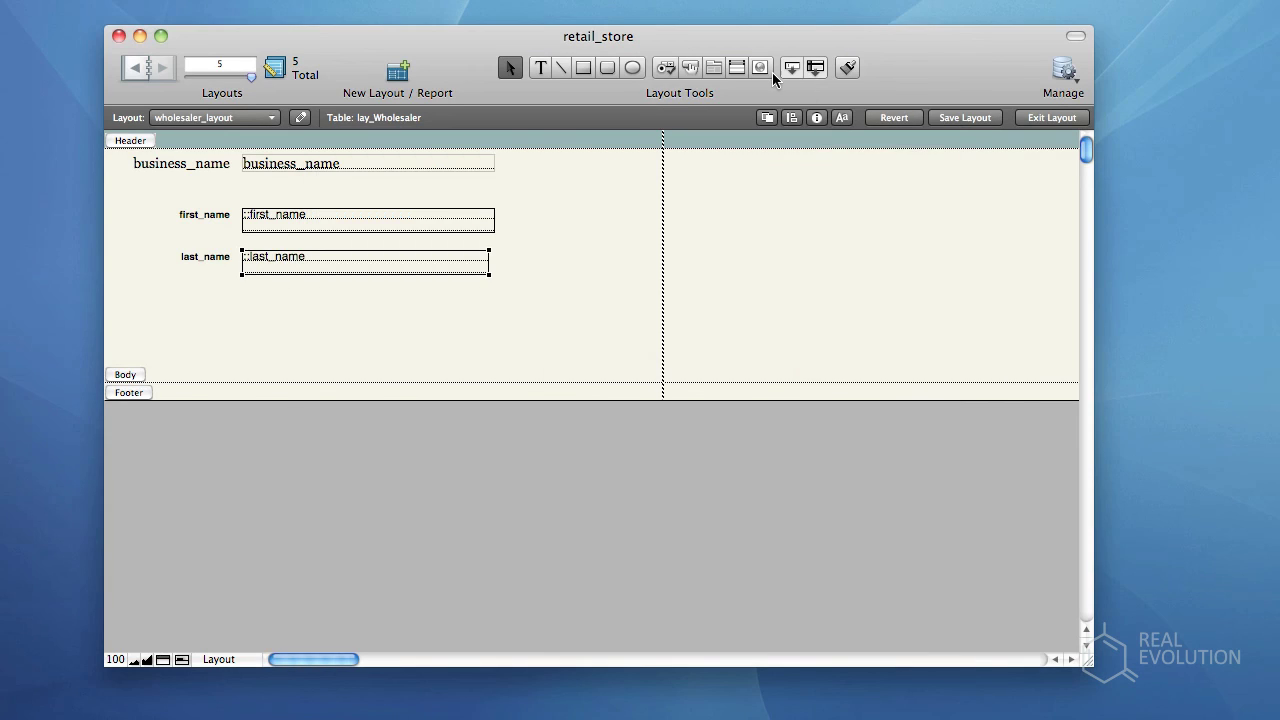
pyautogui.click(670, 73)
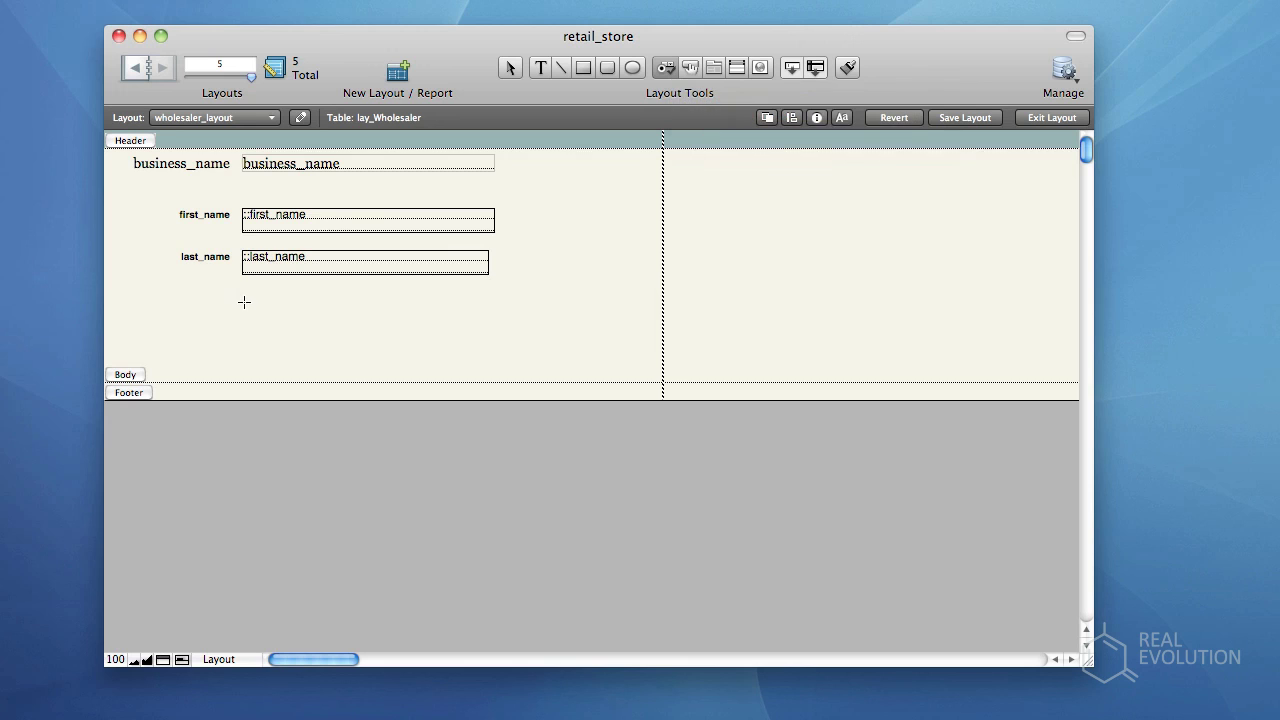
pyautogui.moveTo(242, 298); pyautogui.dragTo(488, 318)
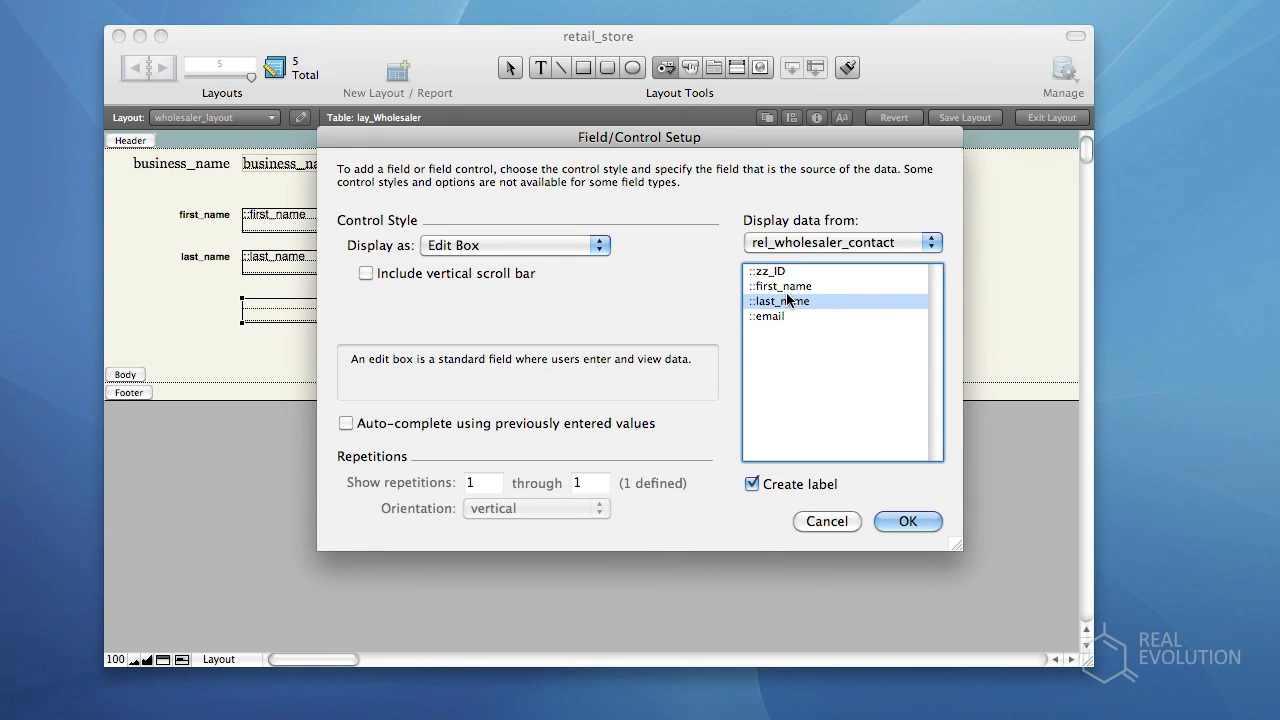
pyautogui.doubleClick(774, 317)
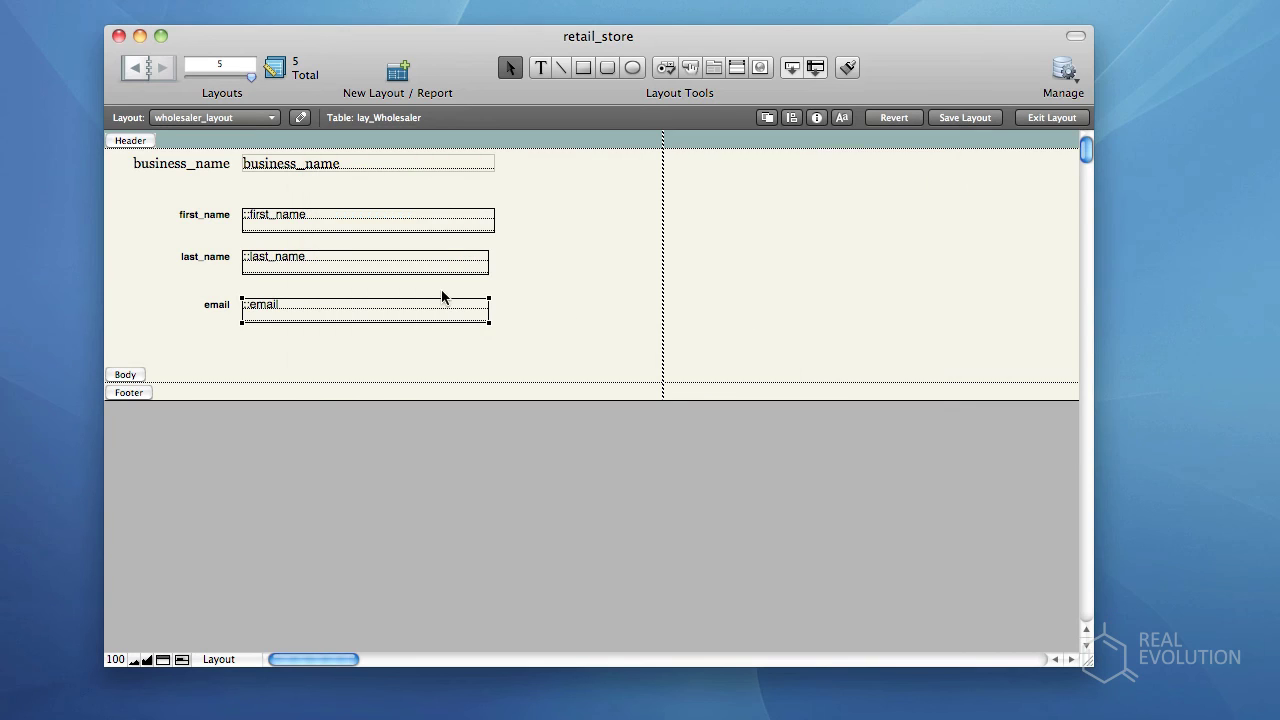